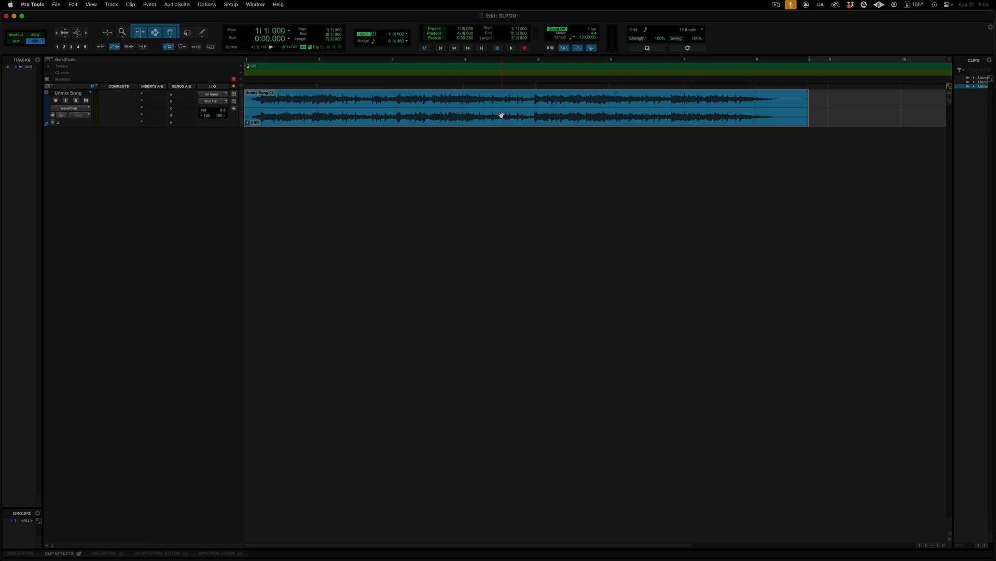
Step: Open the Unmix Song-03 clip in SpectraLayers Go through its SpectraLayers > Edit menu
right_click(501, 115)
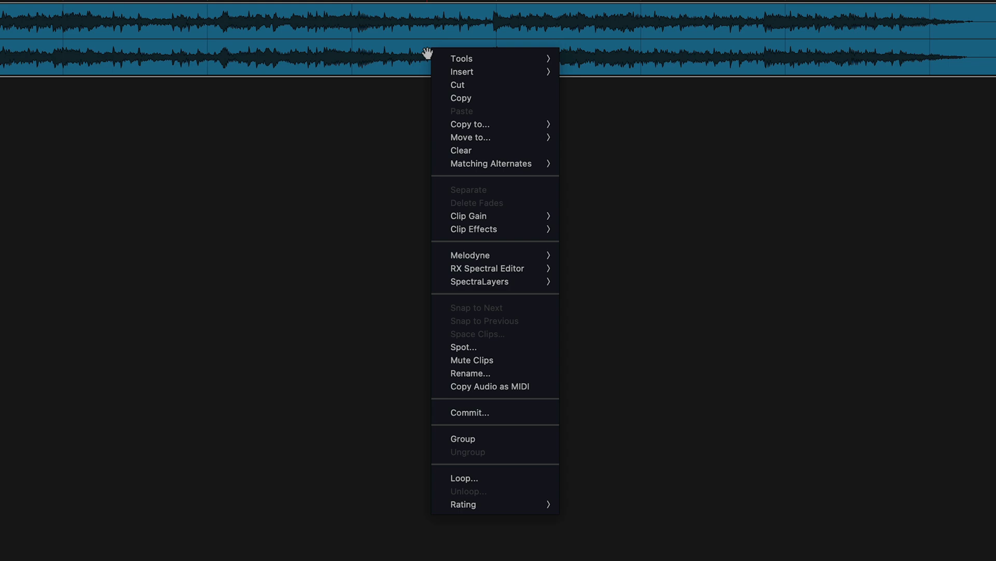
mouse_move(527, 282)
left_click(584, 281)
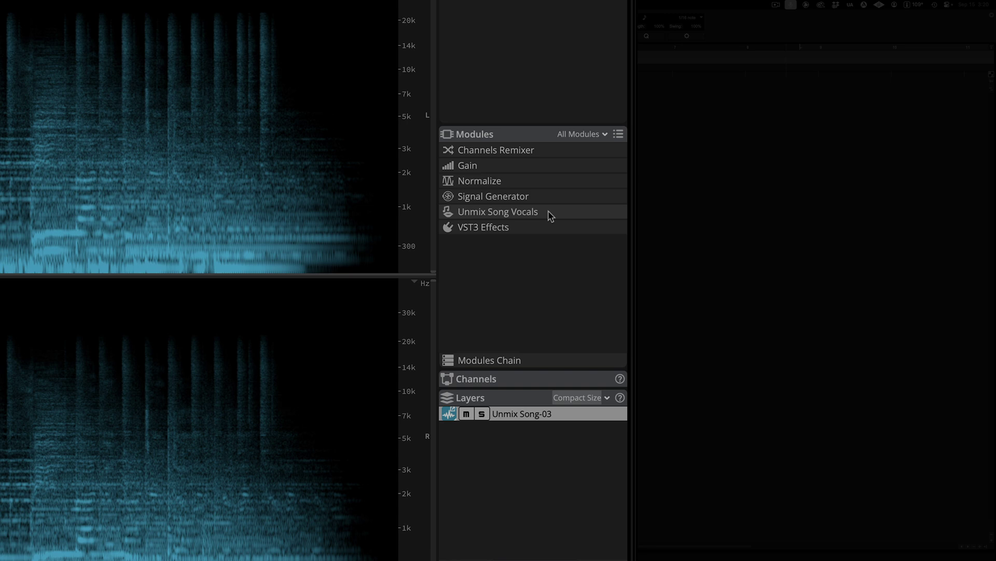
Step: Apply the Unmix Song Vocals module to separate the clip into Vocals and Other layers
left_click(551, 216)
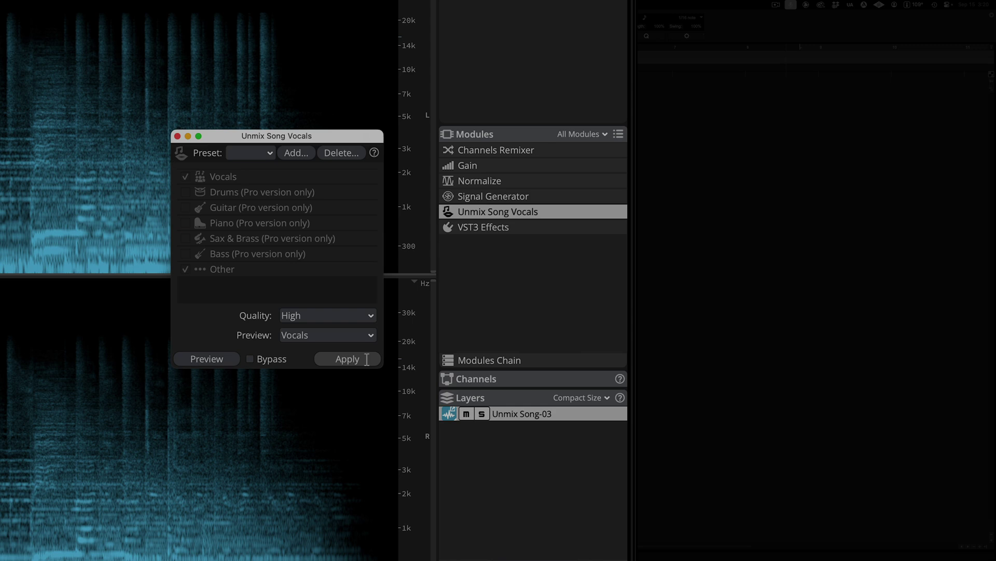
left_click(367, 359)
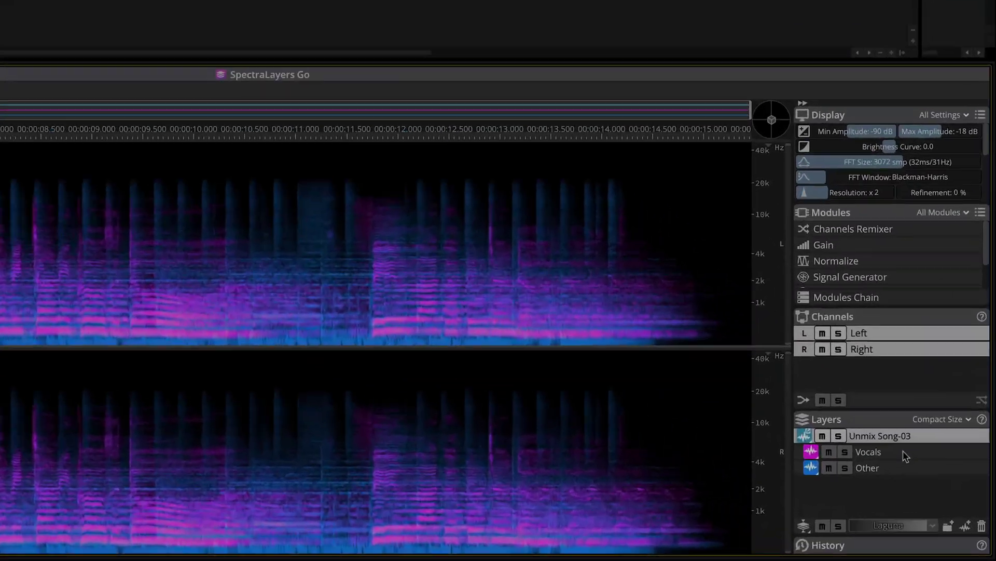
Step: Drag the Vocals and Other layers onto the Music and Vocals tracks, then solo Music and play
left_click(903, 451)
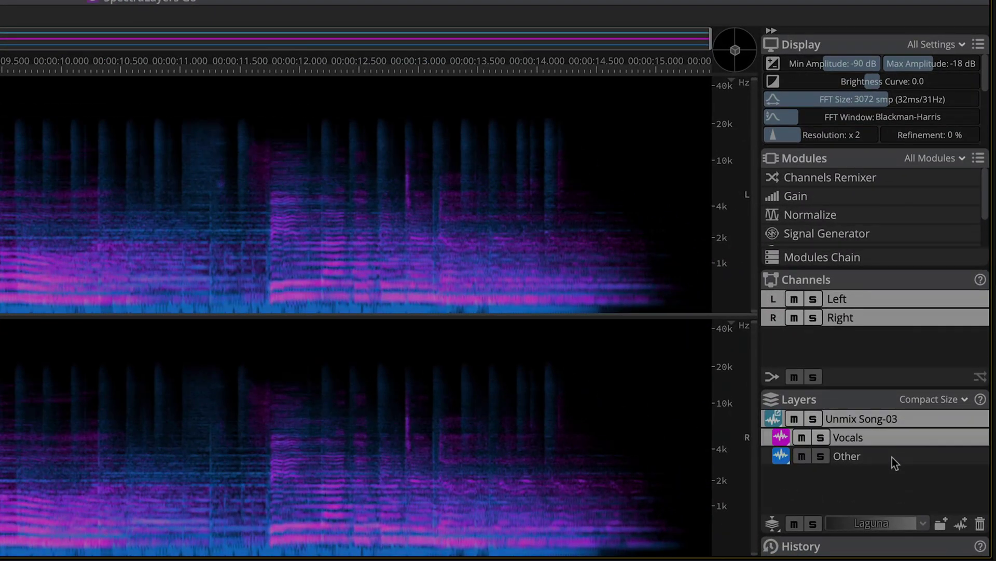
left_click(892, 456, "ctrl")
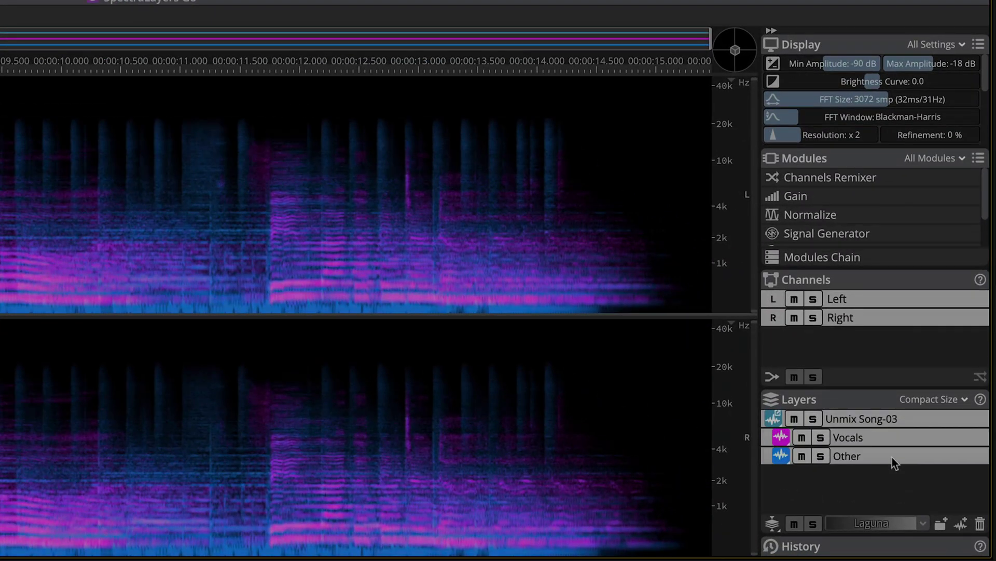
left_click_drag(892, 457, 269, 171)
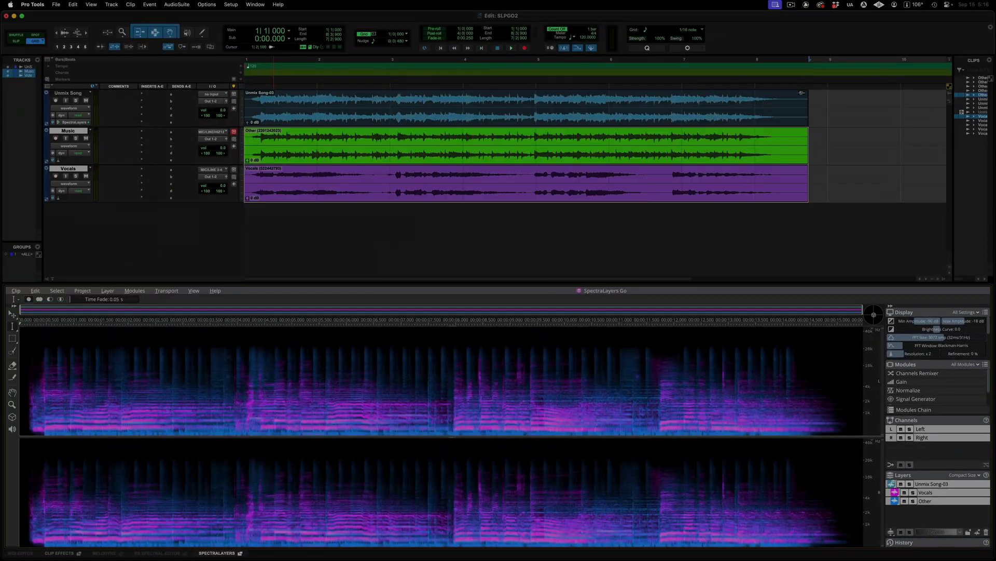
left_click(76, 139)
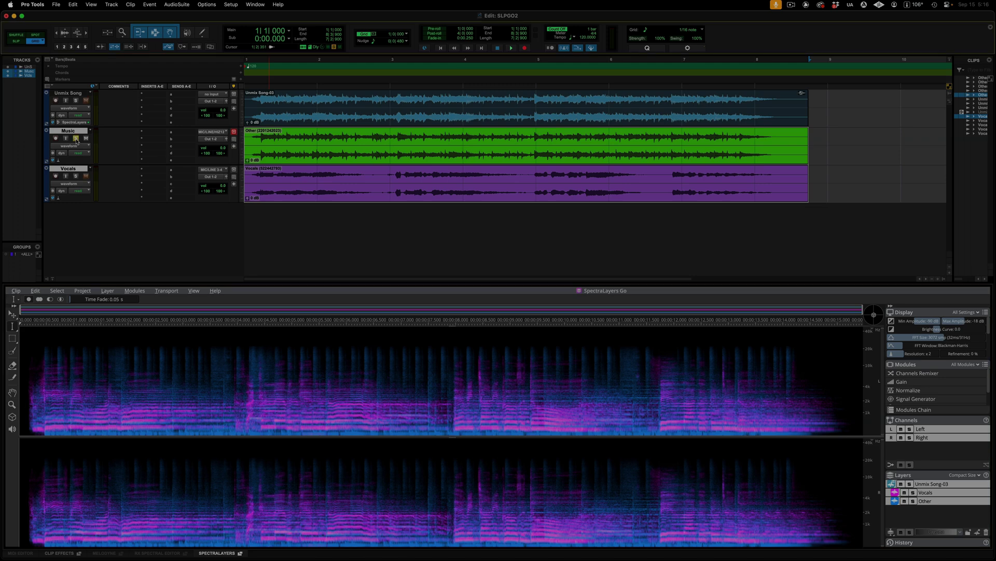
key("space")
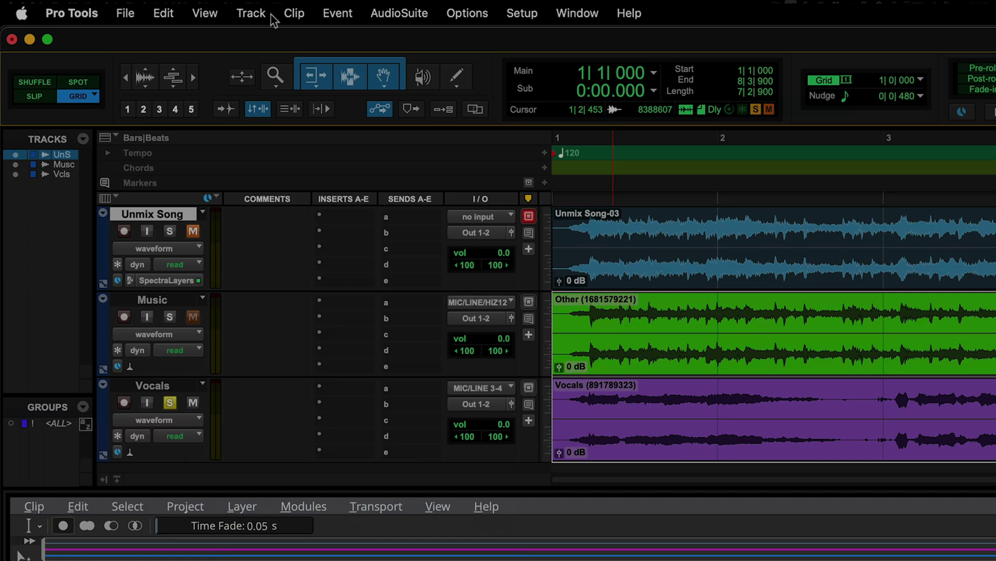
Step: Delete the original Unmix Song track using Track > Delete
left_click(271, 15)
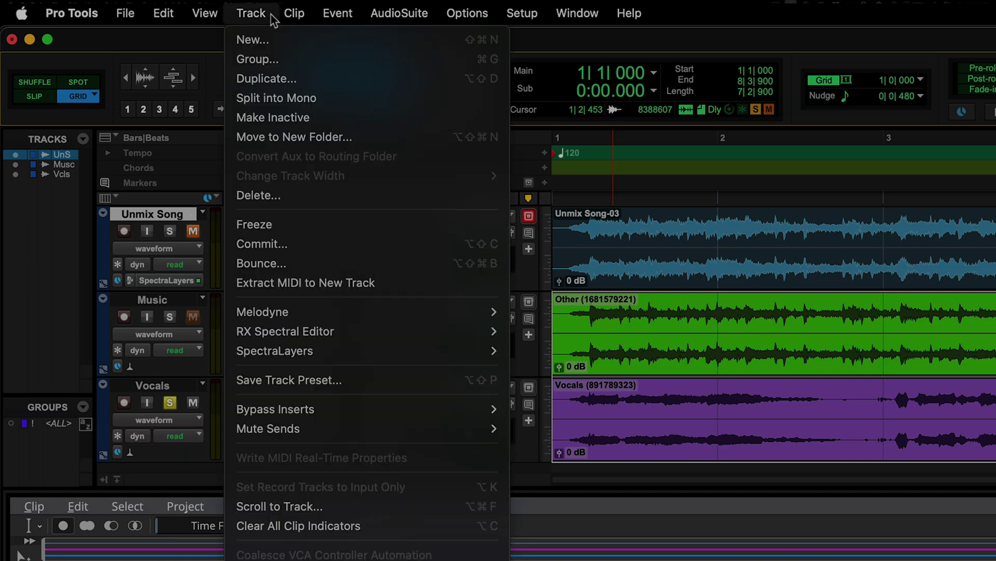
left_click(307, 195)
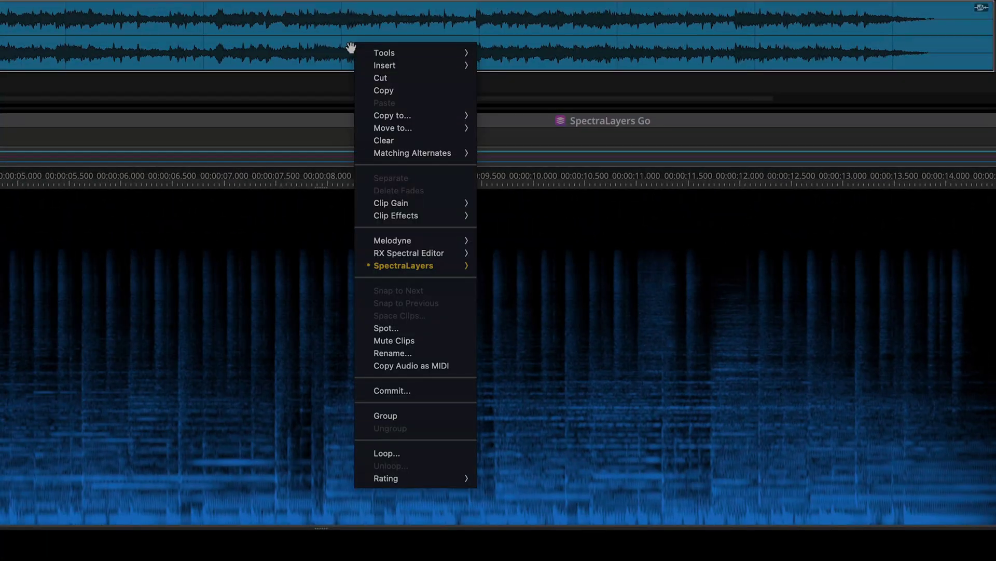
Step: Render the clip's SpectraLayers processing with SpectraLayers > Render from the clip menu
mouse_move(443, 266)
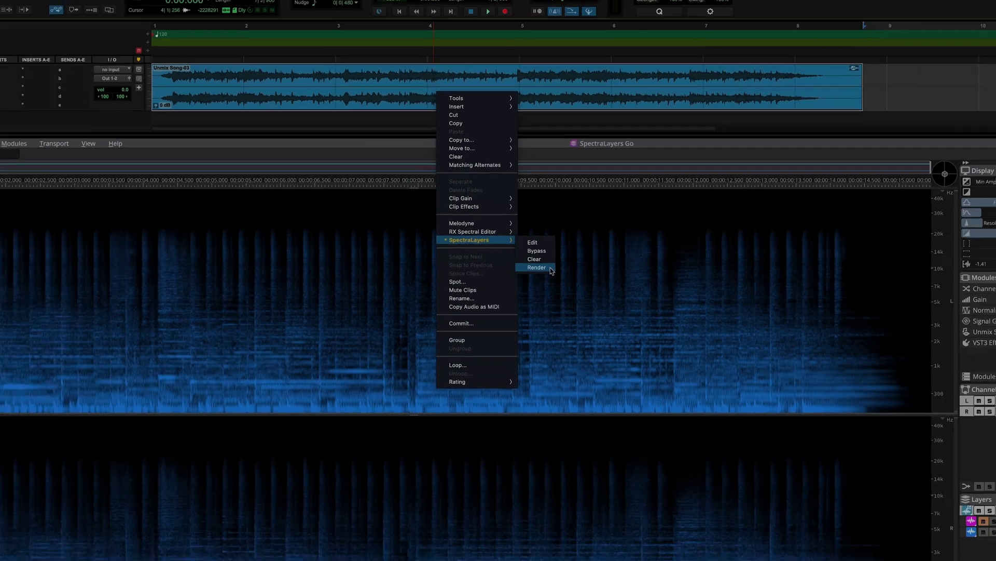
left_click(505, 306)
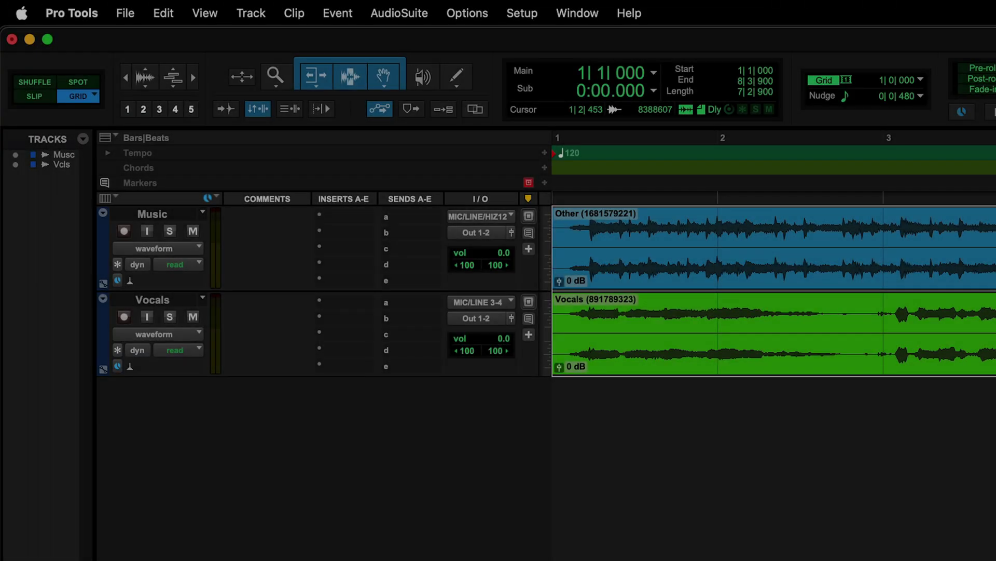
Step: Toggle the Vocals track's solo on and off, then play the session from the start
left_click(169, 316)
left_click(170, 317)
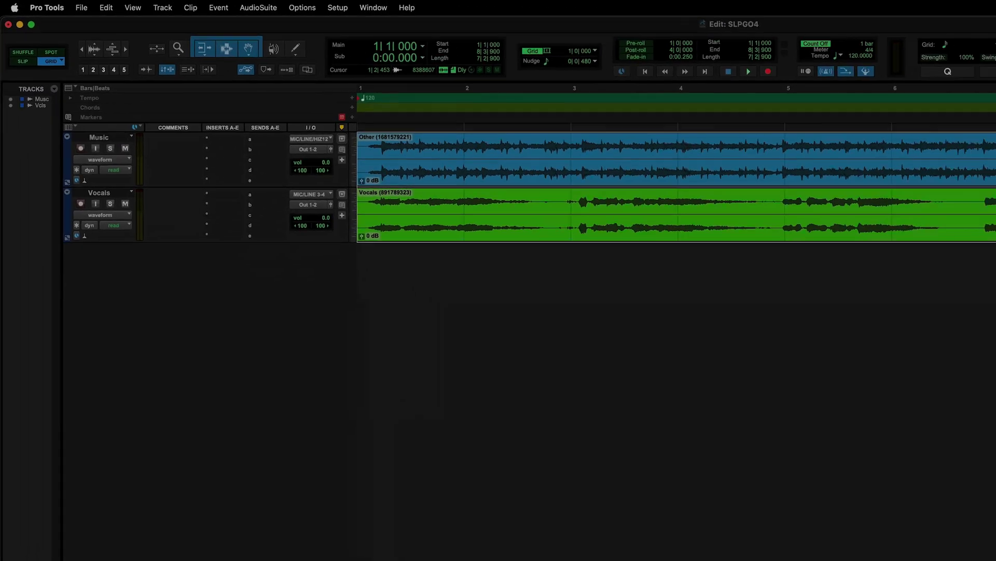
key("space")
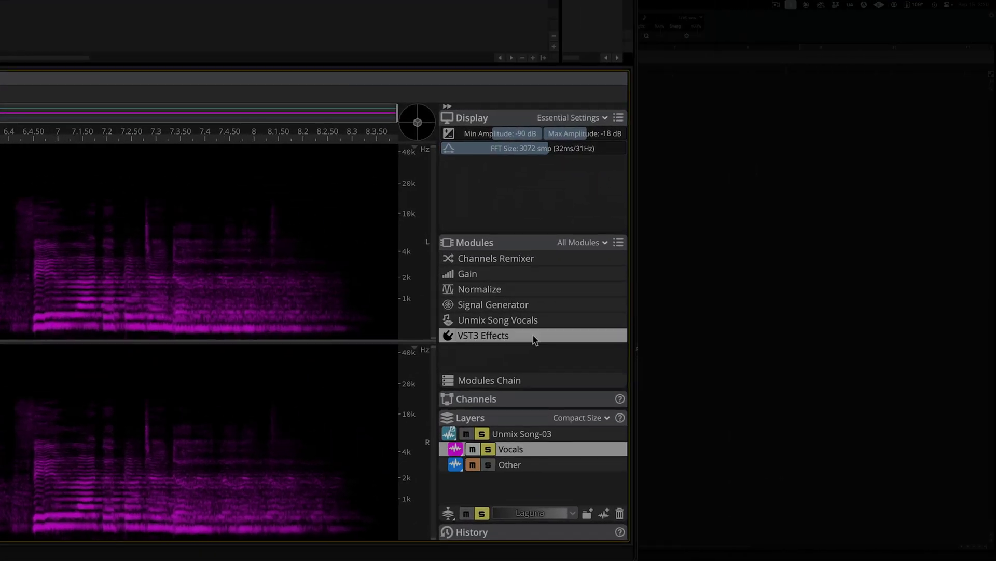
Step: Load Soundtoys PhaseMistress into the VST3 Effects module
left_click(535, 337)
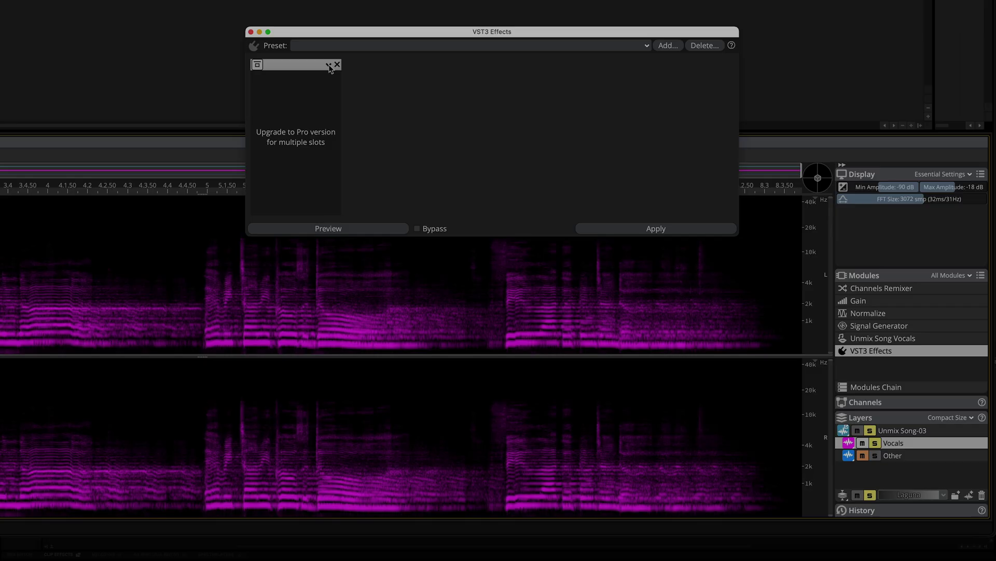
left_click(328, 65)
mouse_move(381, 106)
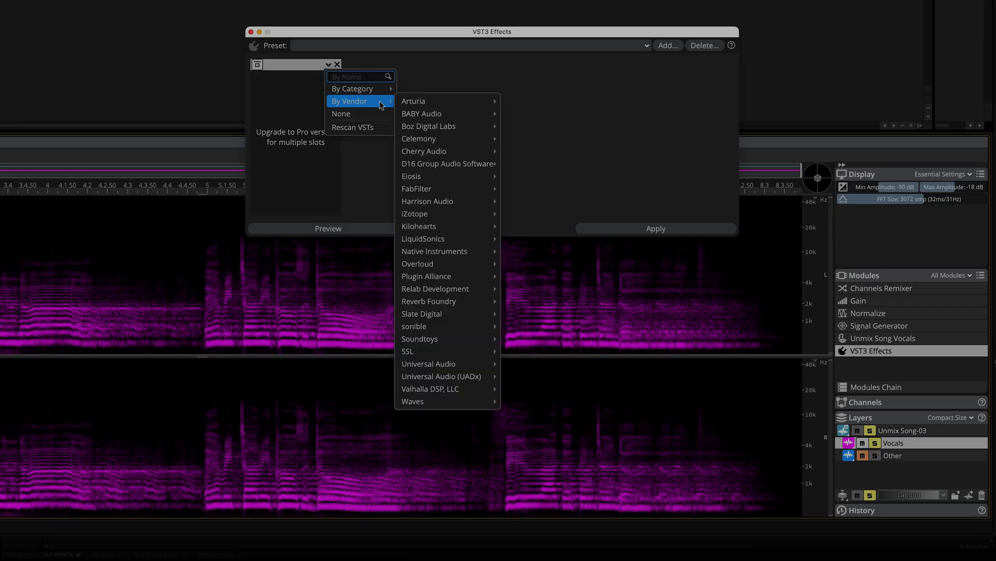
mouse_move(477, 342)
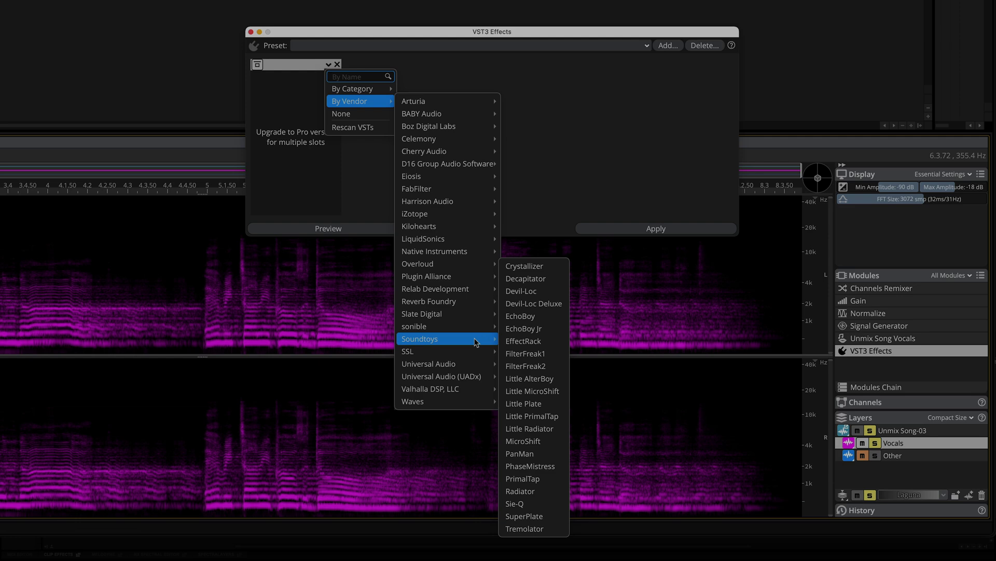
left_click(531, 466)
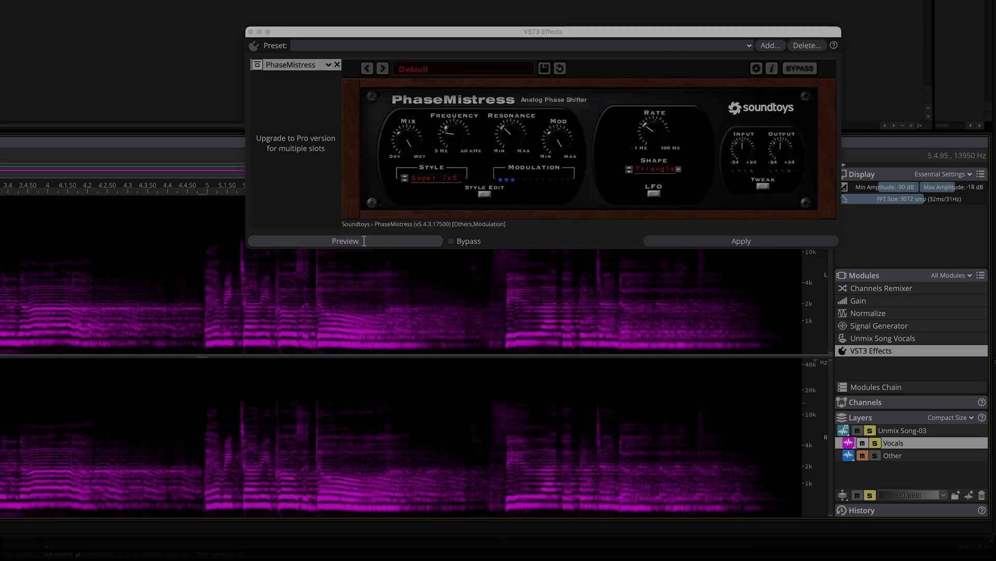
Step: Preview the phaser, turn its Mix toward wet, apply it to the Vocals layer, and play back
left_click(363, 241)
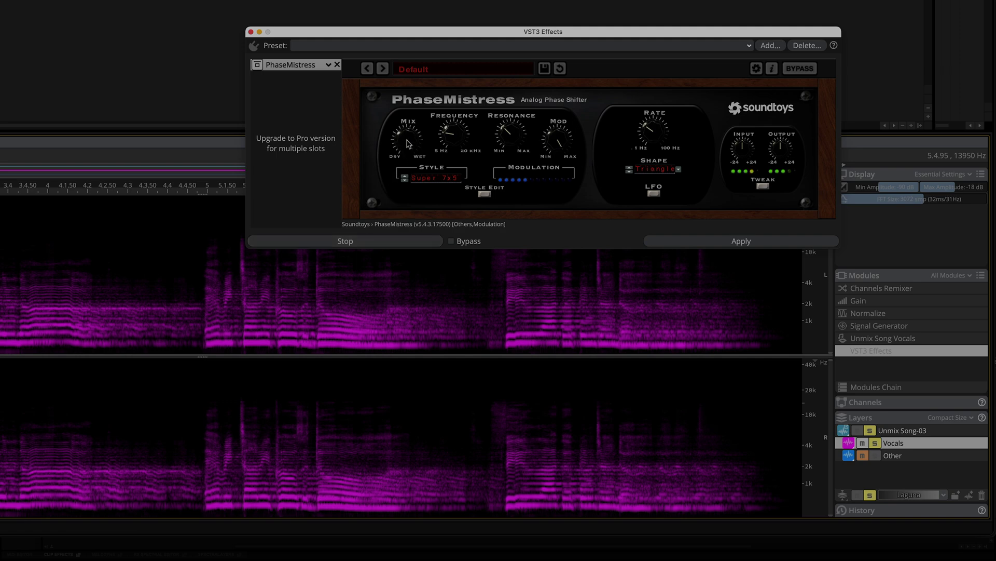
left_click_drag(408, 144, 415, 150)
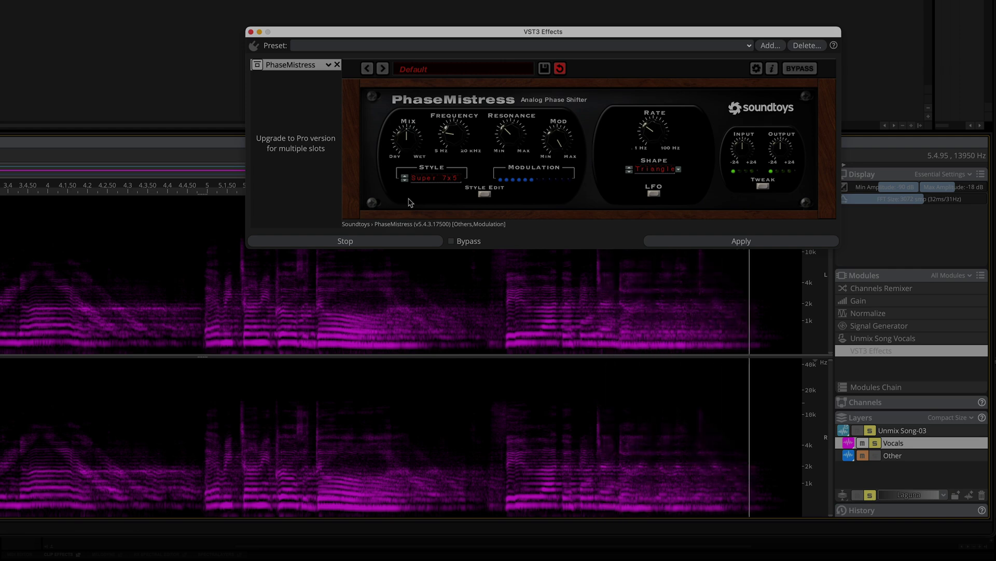
left_click(759, 242)
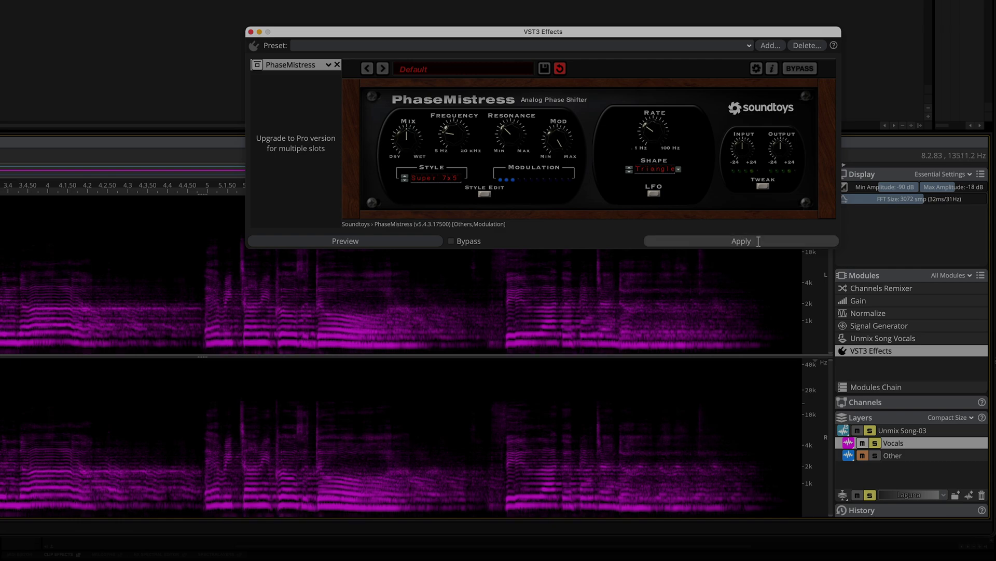
key("space")
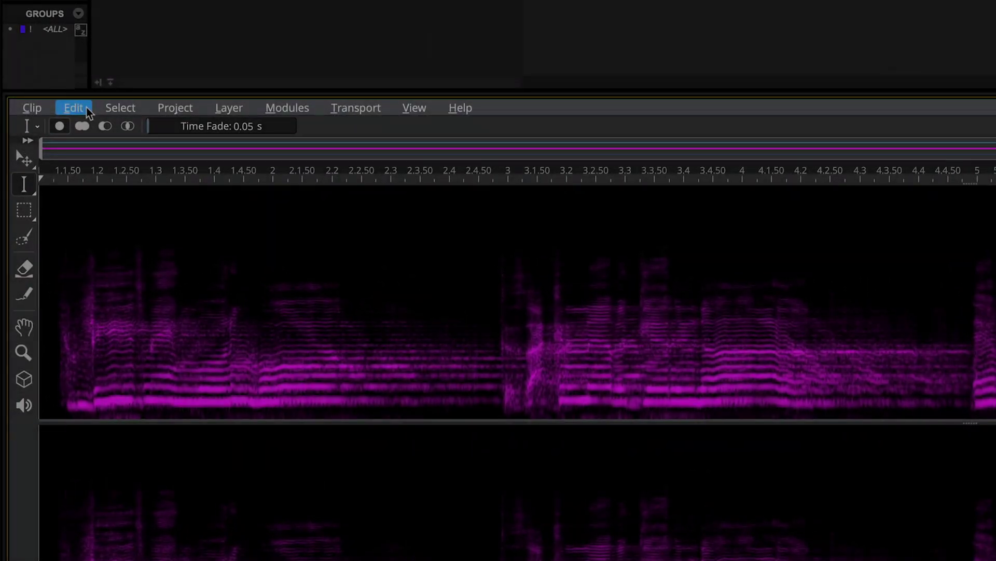
Step: Undo the PhaseMistress effect on the Vocals layer with Edit > Undo
left_click(86, 107)
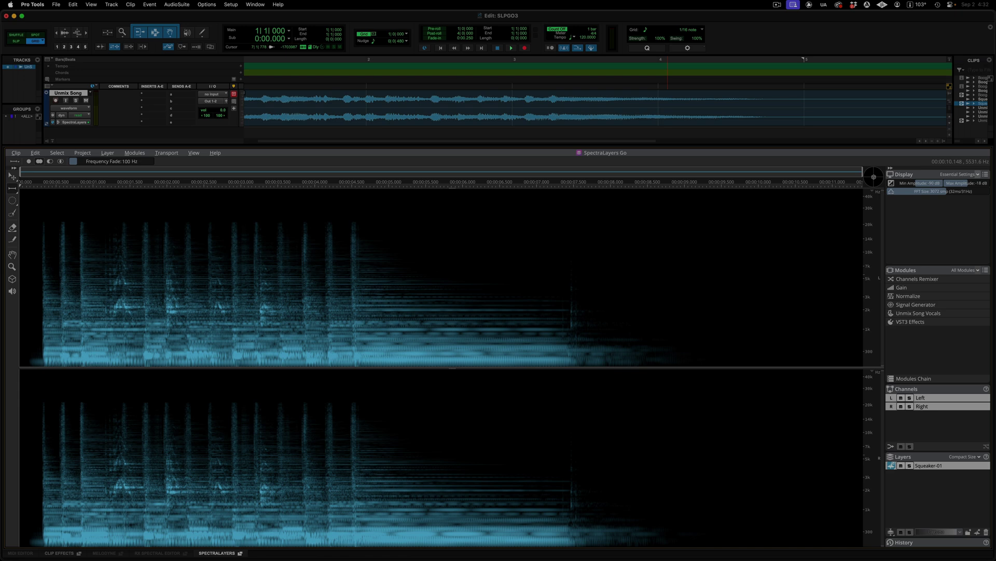
key("space")
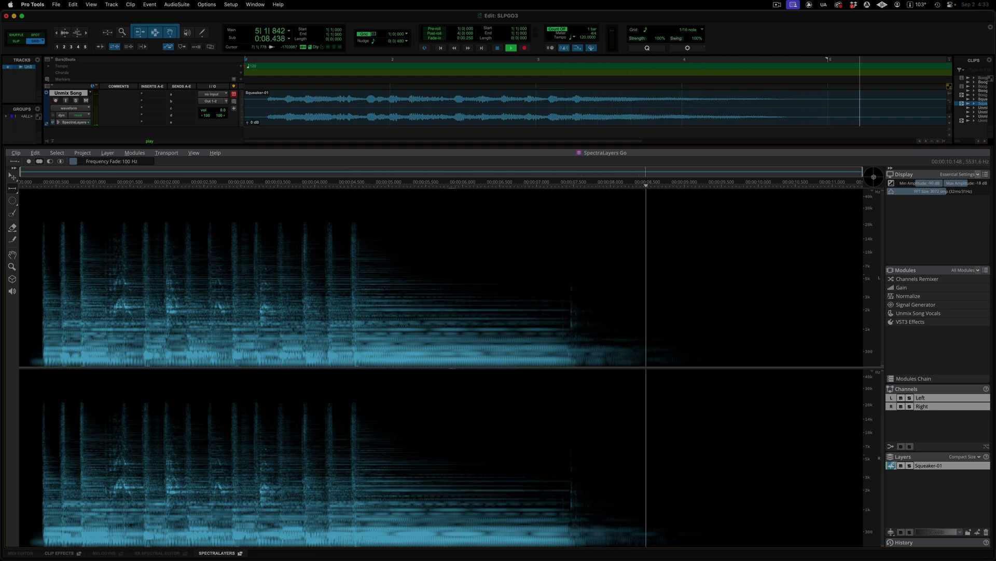
key("space")
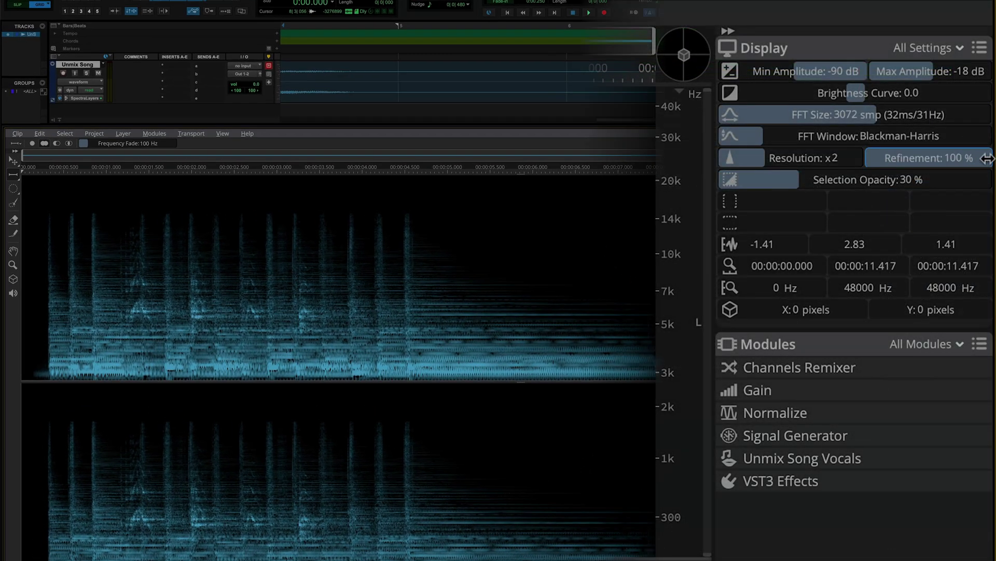
Step: Switch the FFT Window to Rectangle and zoom into the spectrogram
left_click(783, 136)
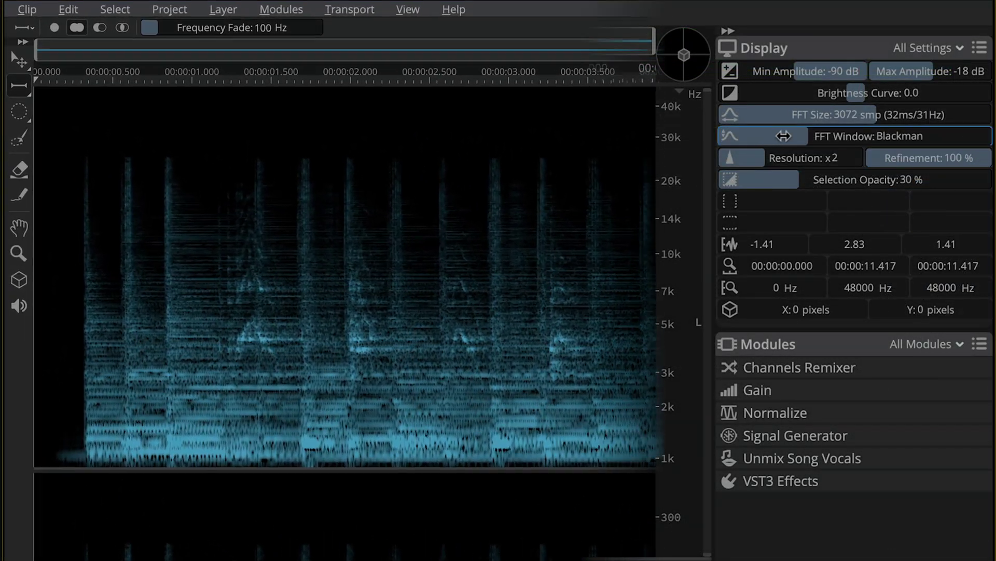
left_click_drag(784, 136, 849, 137)
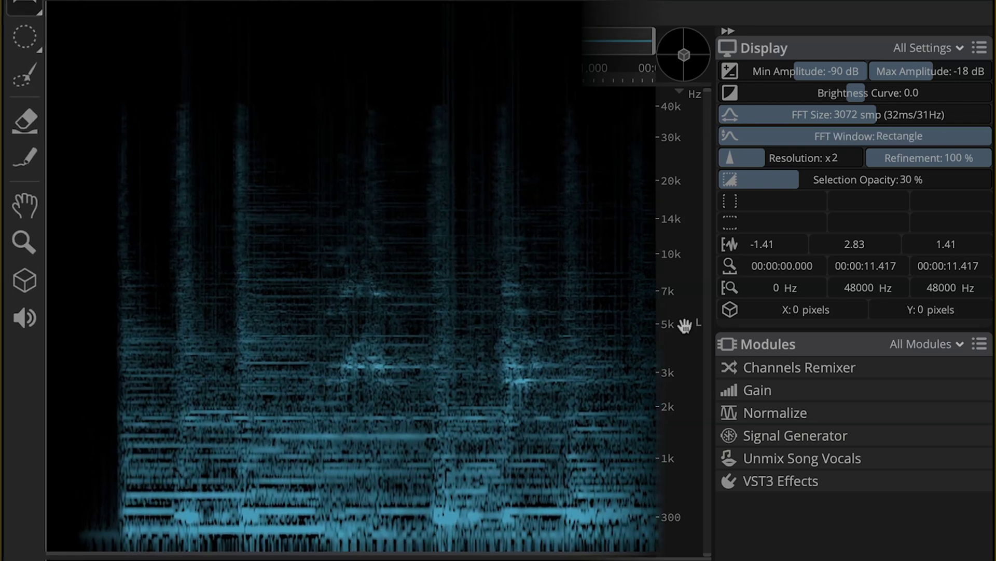
scroll(685, 326, "up", 5)
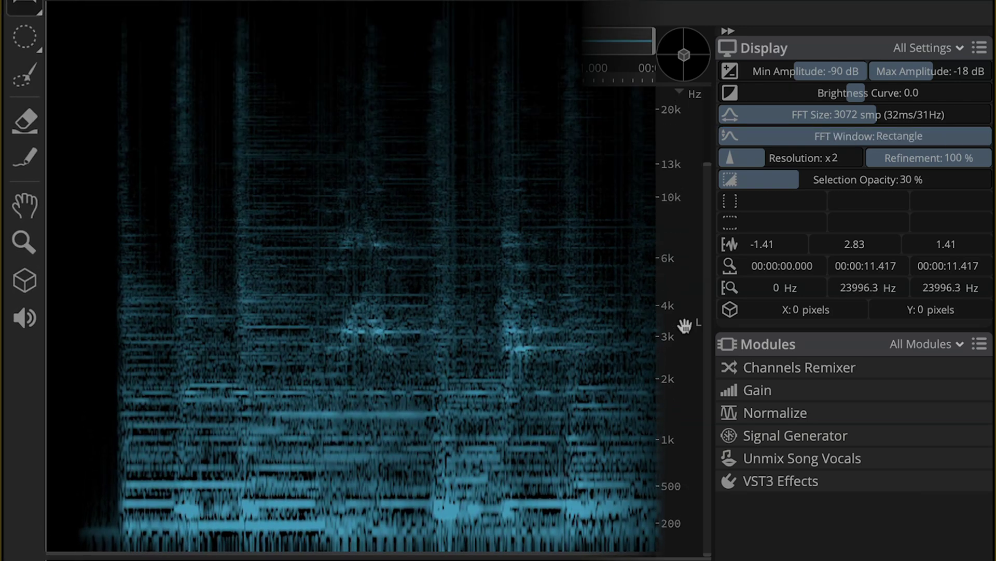
scroll(685, 325, "up", 2)
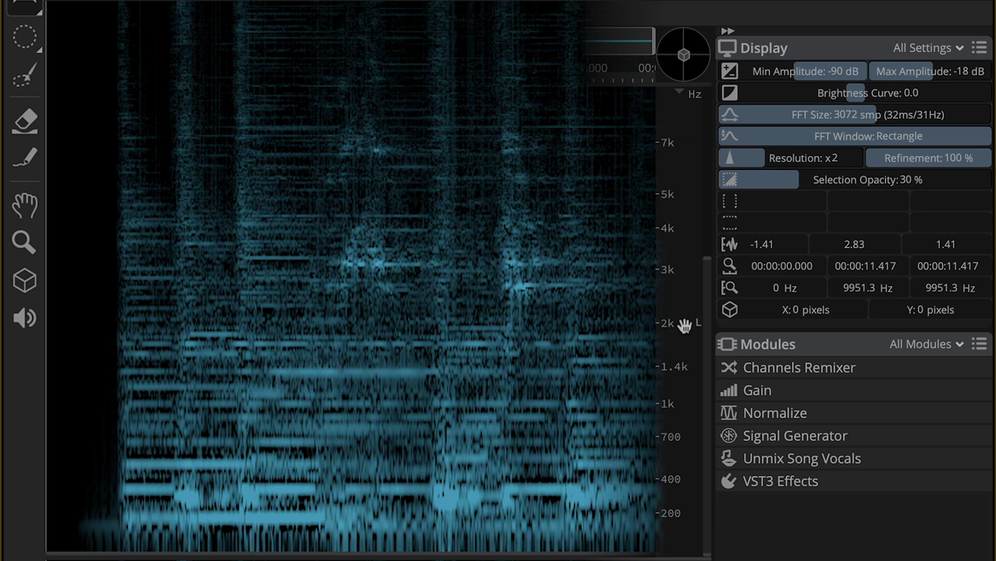
scroll(312, 210, "up", 5)
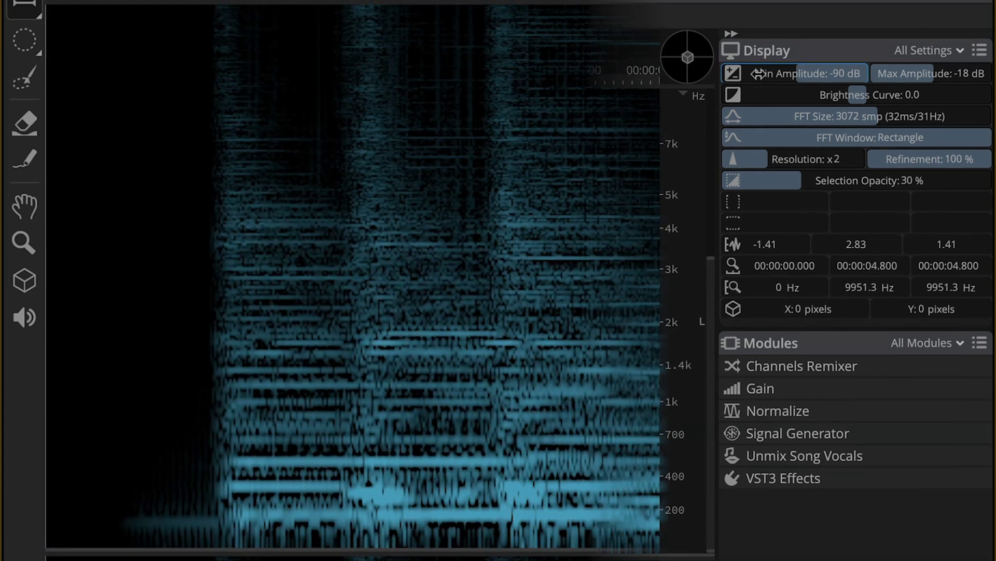
Step: Raise the Min Amplitude step by step to -45 dB
mouse_move(779, 72)
left_mouse_down()
mouse_move(763, 71)
mouse_move(786, 71)
left_mouse_up()
left_click_drag(819, 101, 855, 101)
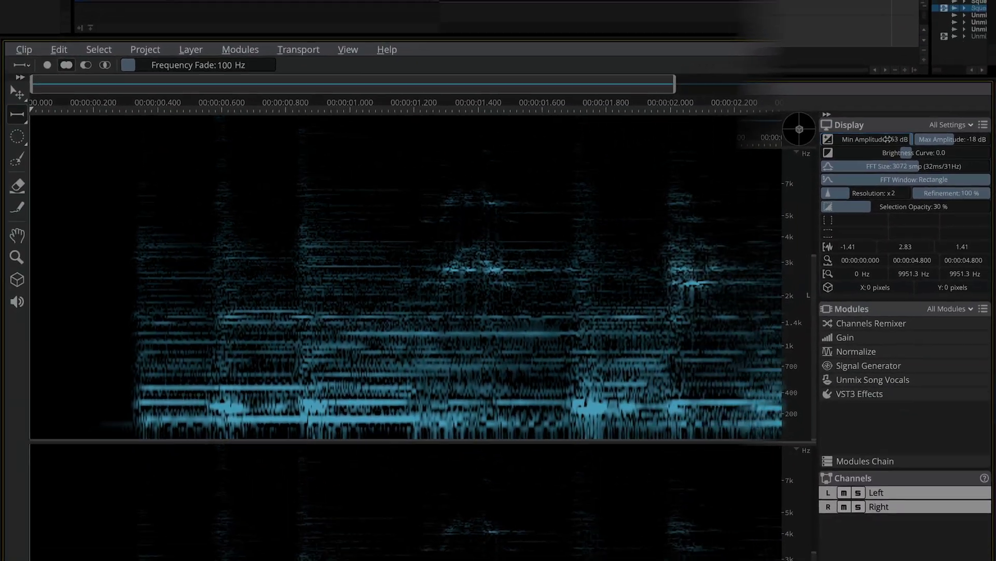
left_click_drag(888, 139, 912, 139)
left_click_drag(937, 177, 943, 177)
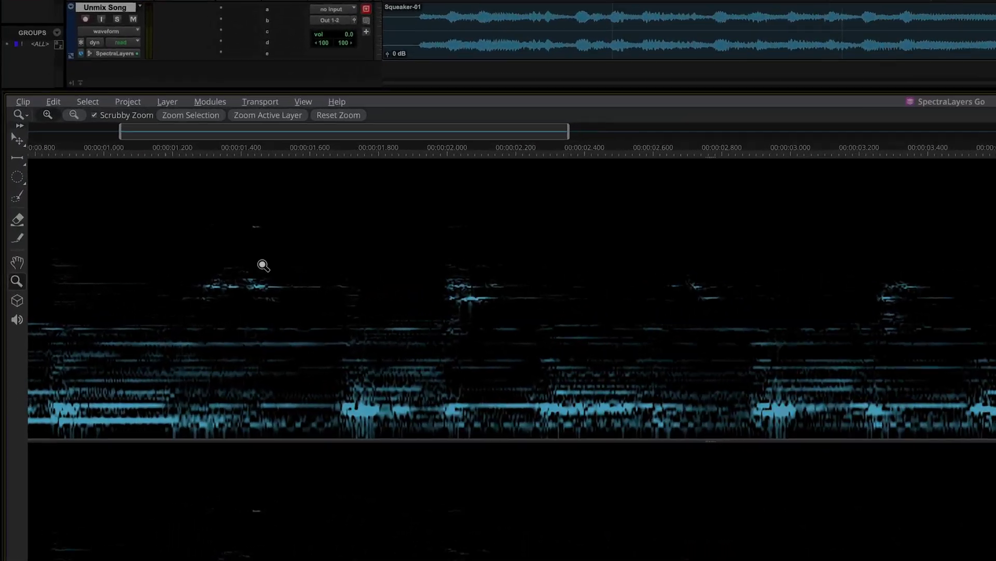
Step: Zoom into the squeak and erase its thin line with a 10 px, 24 dB Eraser
left_click_drag(263, 265, 283, 244)
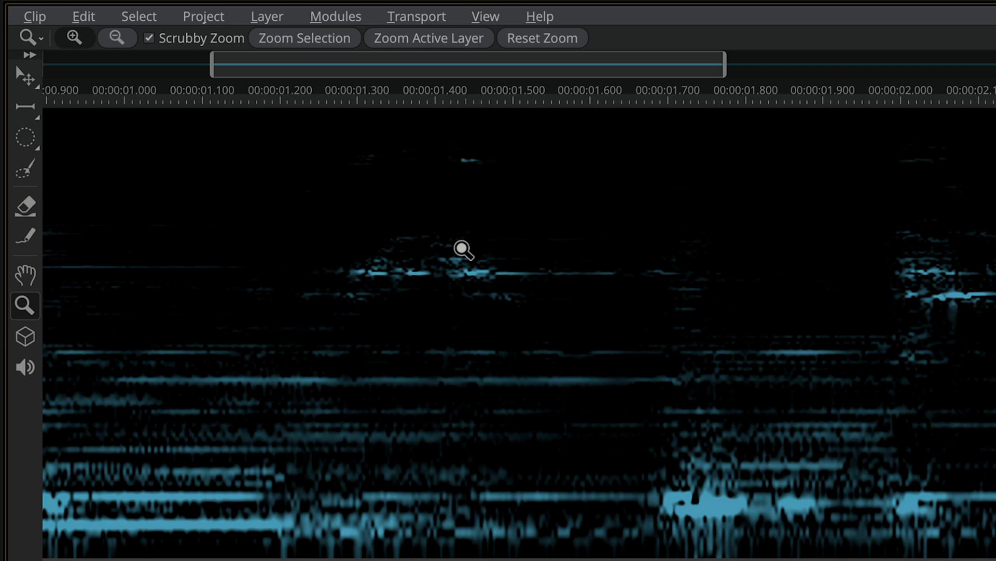
left_click(32, 210)
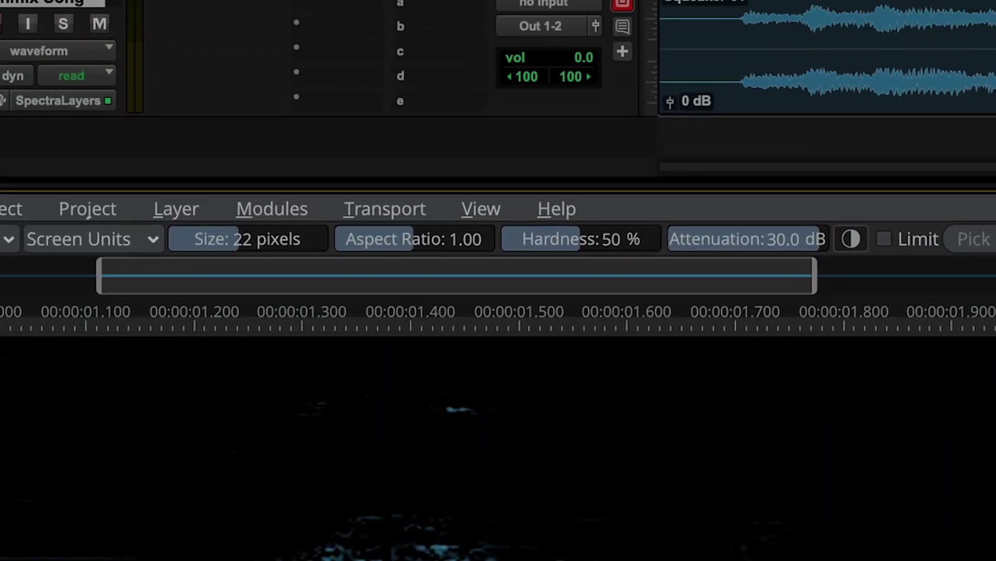
left_click_drag(373, 38, 367, 38)
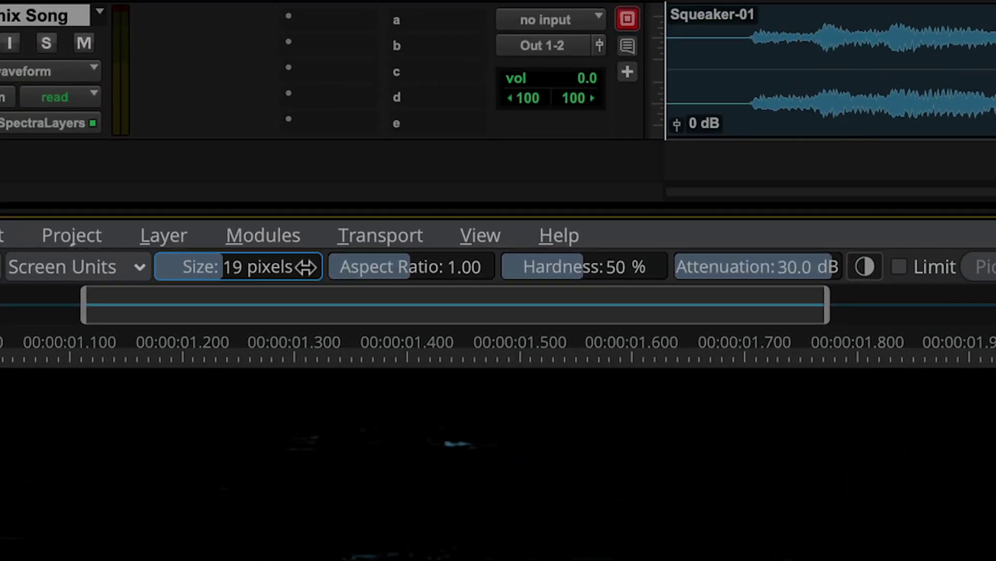
left_click_drag(306, 267, 258, 267)
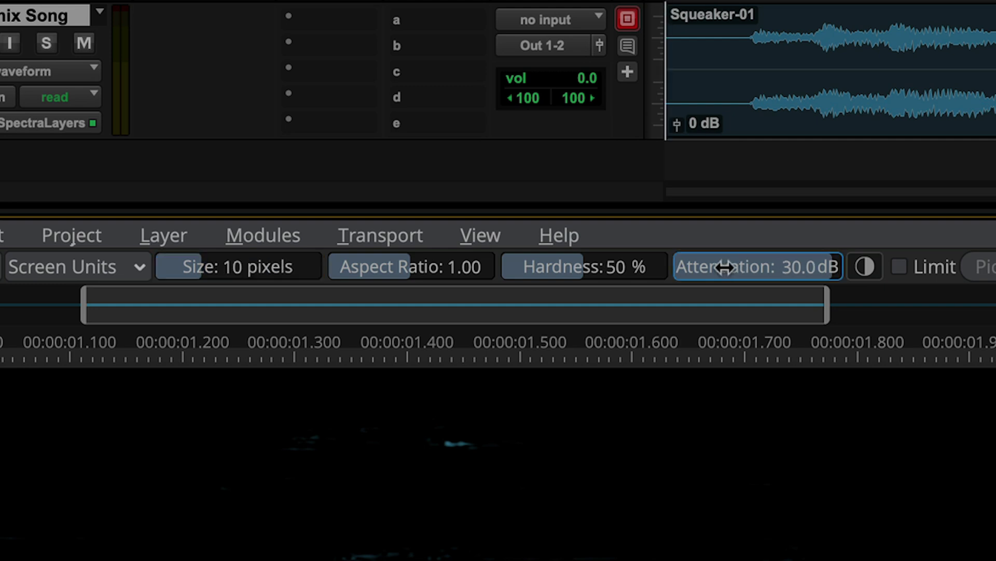
left_click_drag(724, 267, 662, 267)
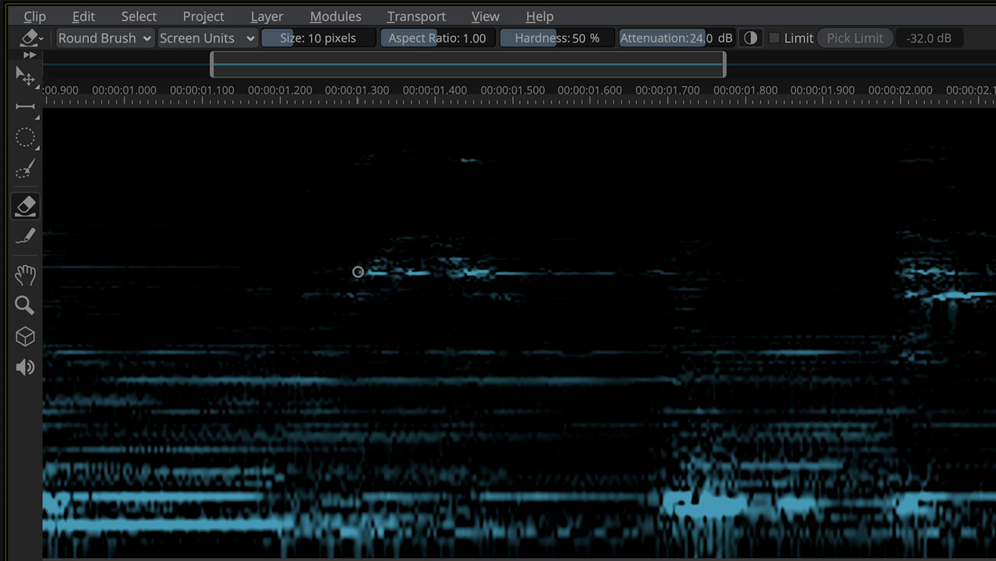
left_click_drag(360, 271, 385, 274)
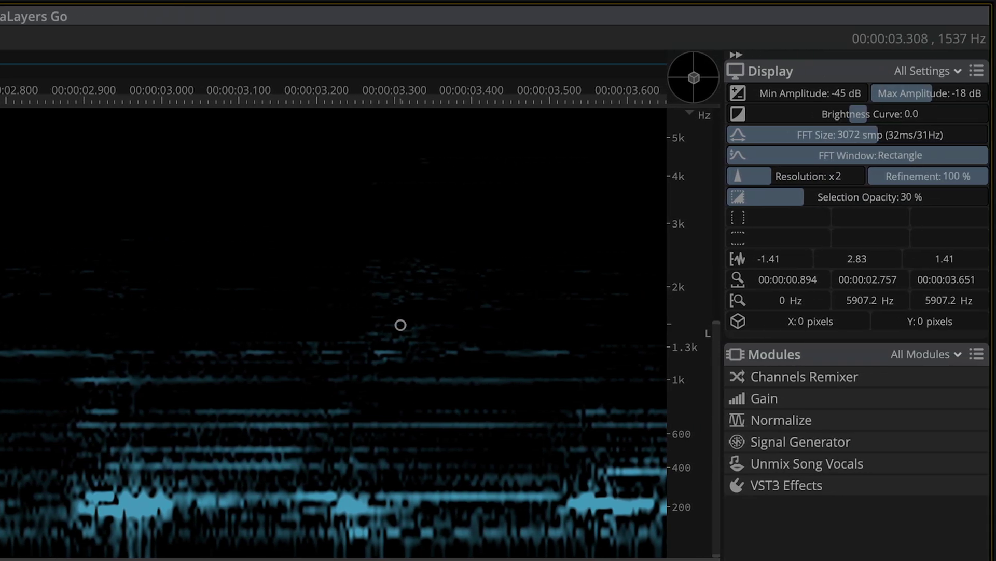
Step: Play back the edited guitar to confirm the squeak is gone
key("space")
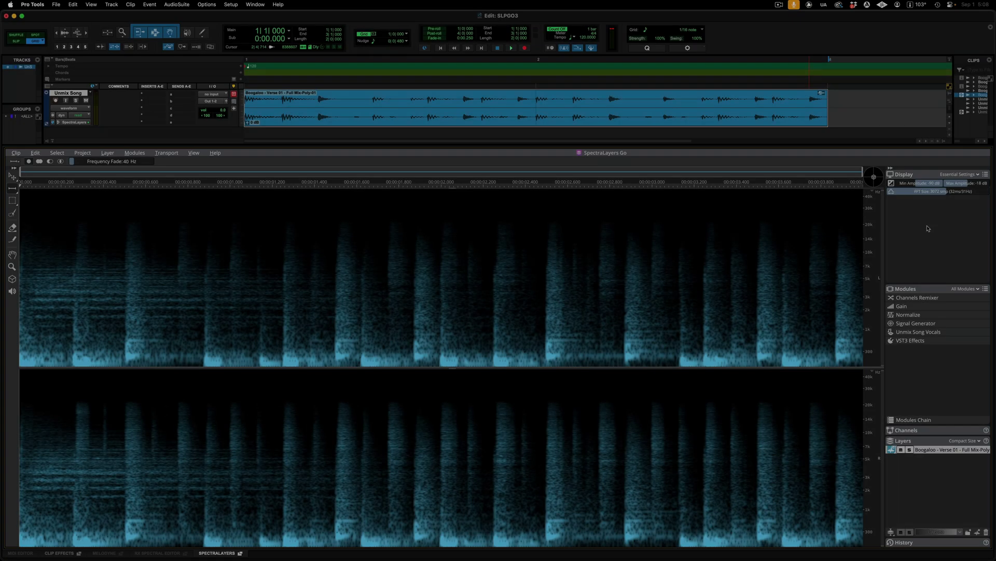
Step: Play the drum loop, then make a frequency-range selection from about 300 Hz upward
key("space")
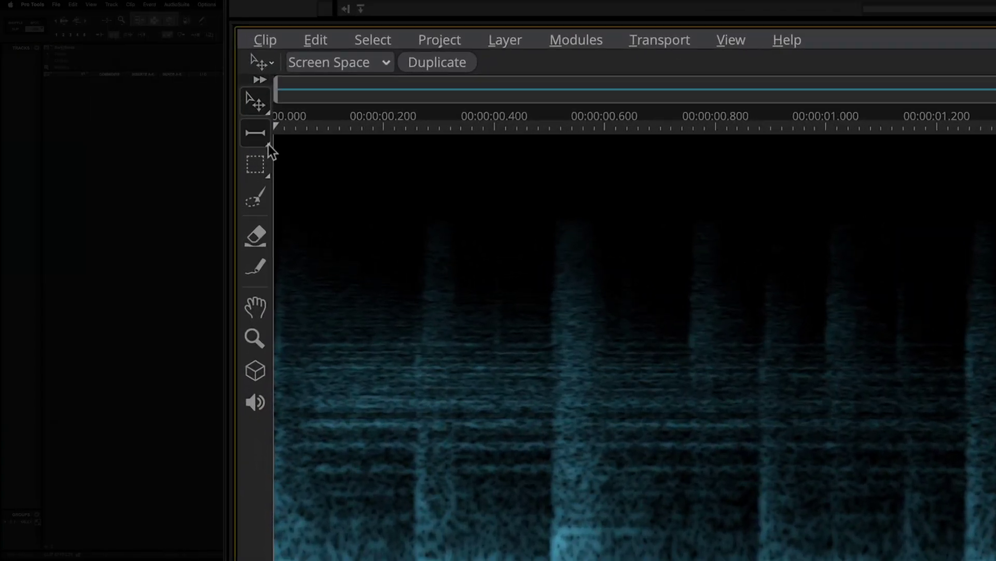
left_click(17, 192)
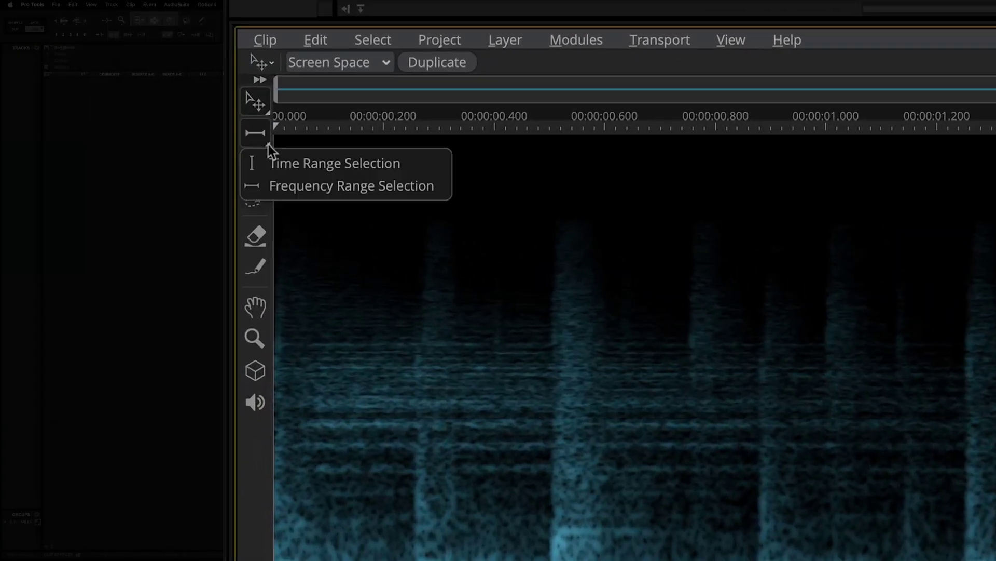
left_click(440, 187)
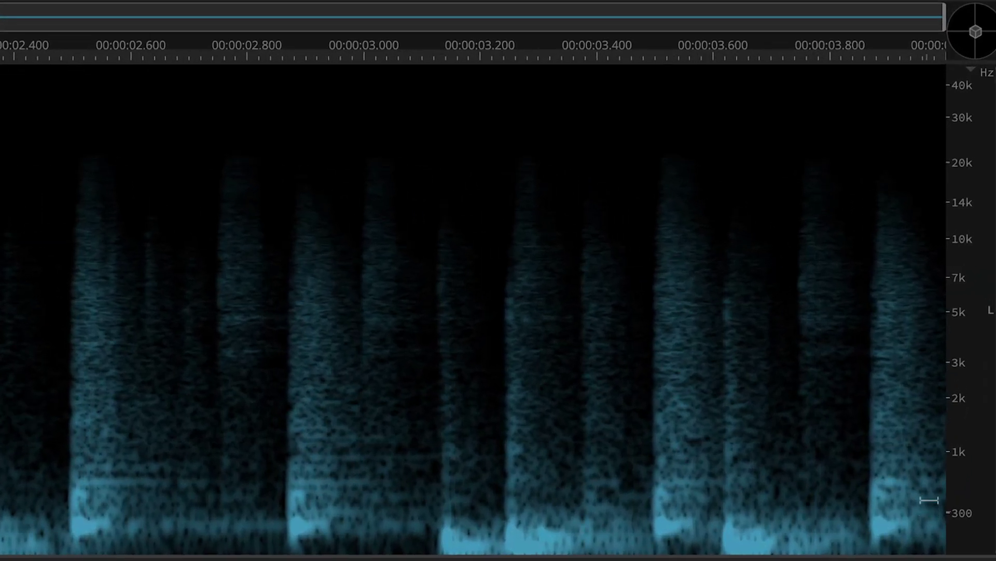
left_click_drag(924, 501, 915, 91)
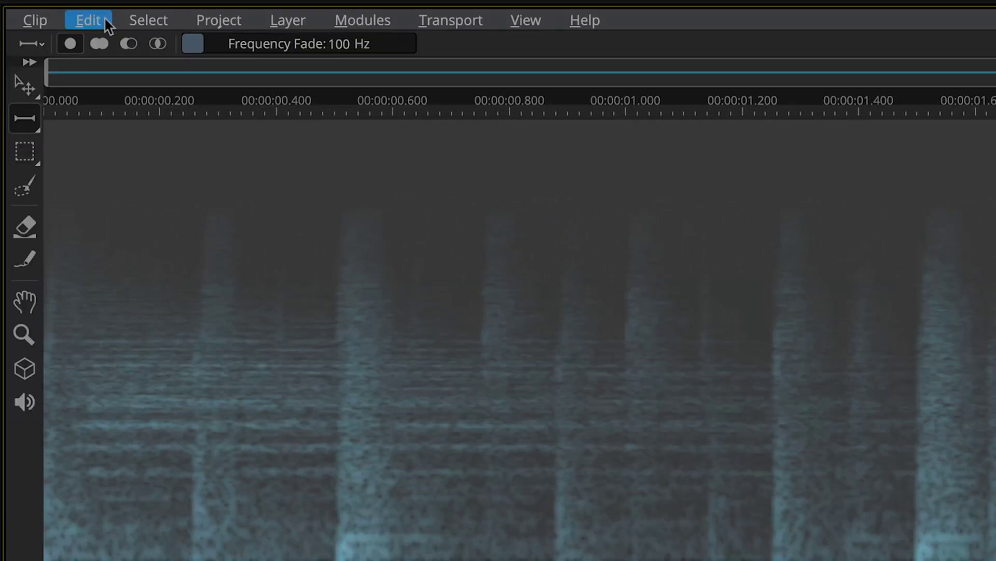
Step: Cut the selected high frequencies to a new layer
left_click(88, 20)
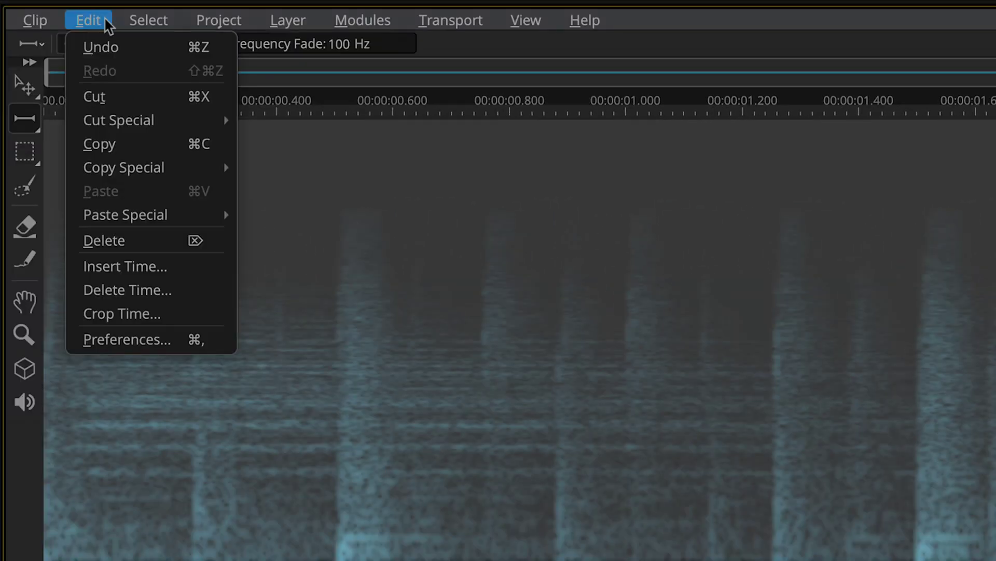
mouse_move(178, 122)
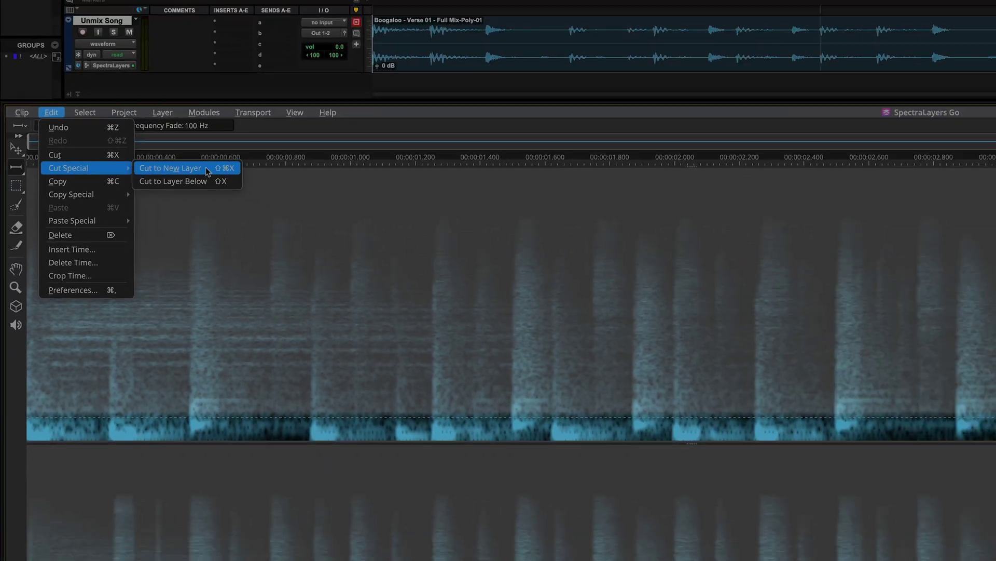
left_click(206, 167)
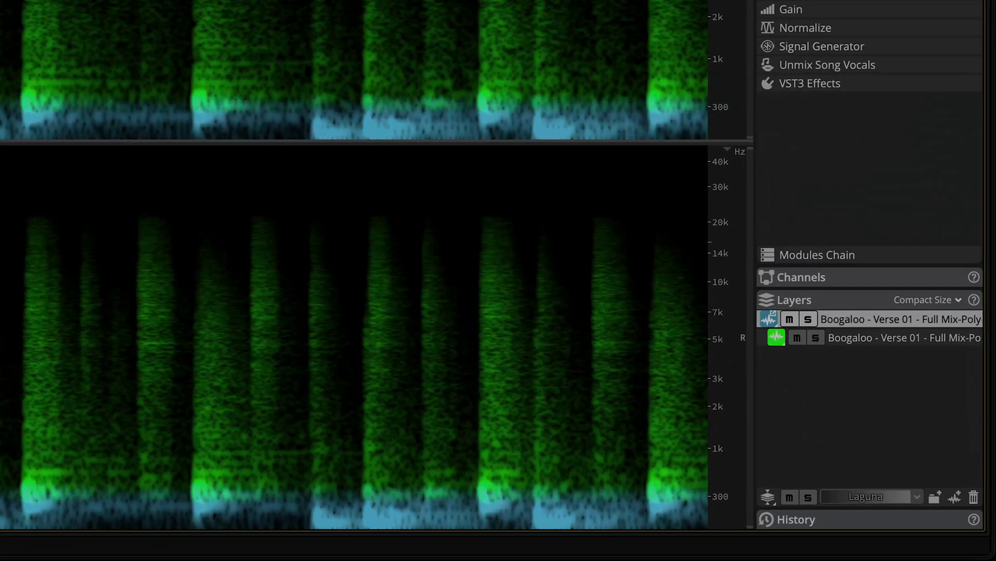
Step: Mute the new high-frequency layer and play only the loop's low end
left_click(904, 458)
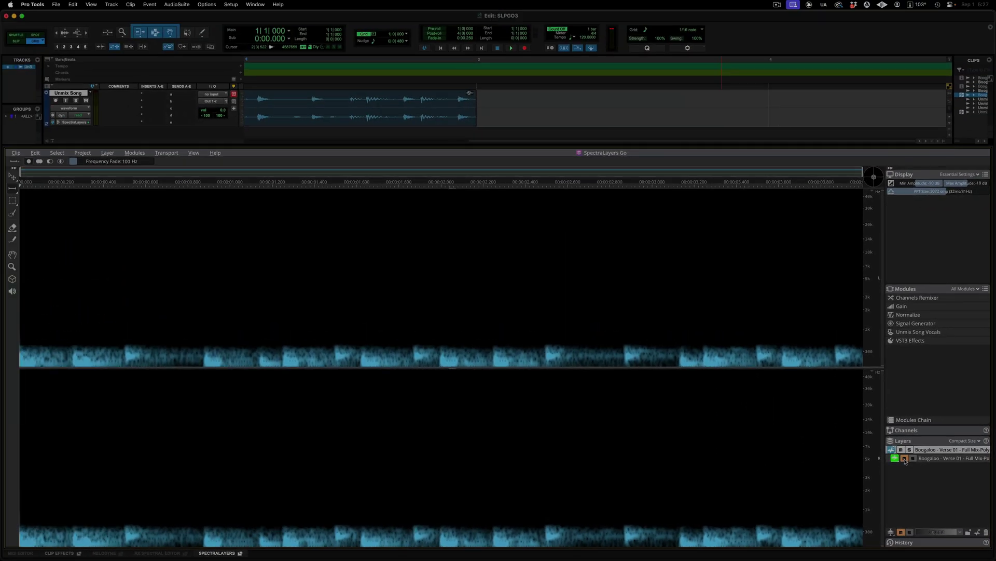
key("space")
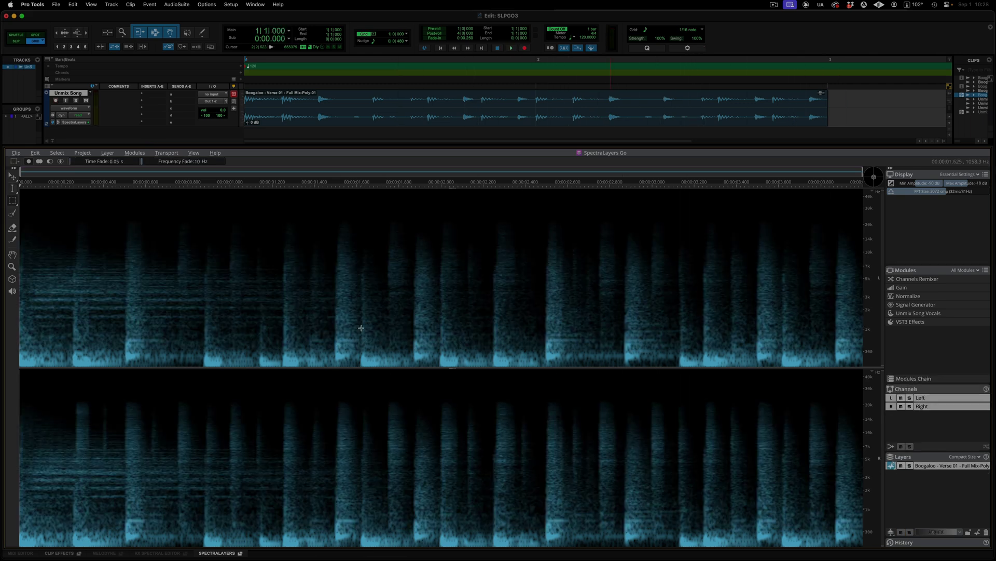
Step: Select a rectangular region, then a wide elliptical region, and play the selection
left_click_drag(362, 327, 492, 381)
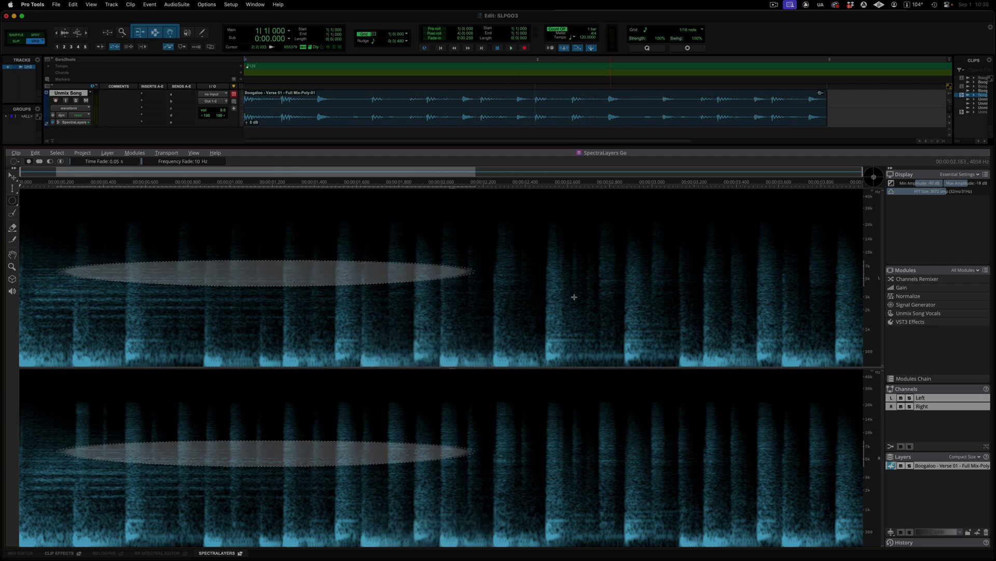
left_click_drag(574, 297, 848, 367)
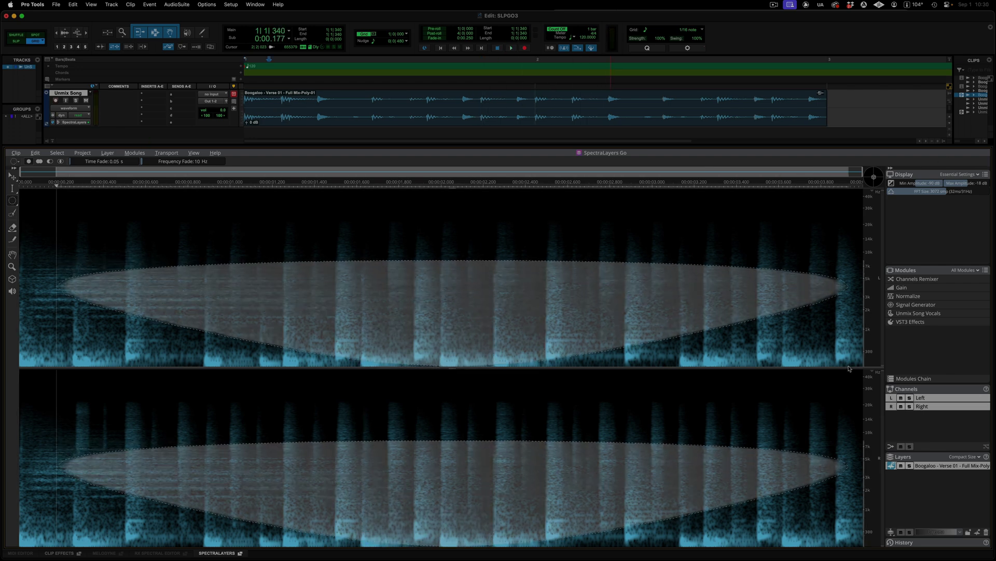
key("space")
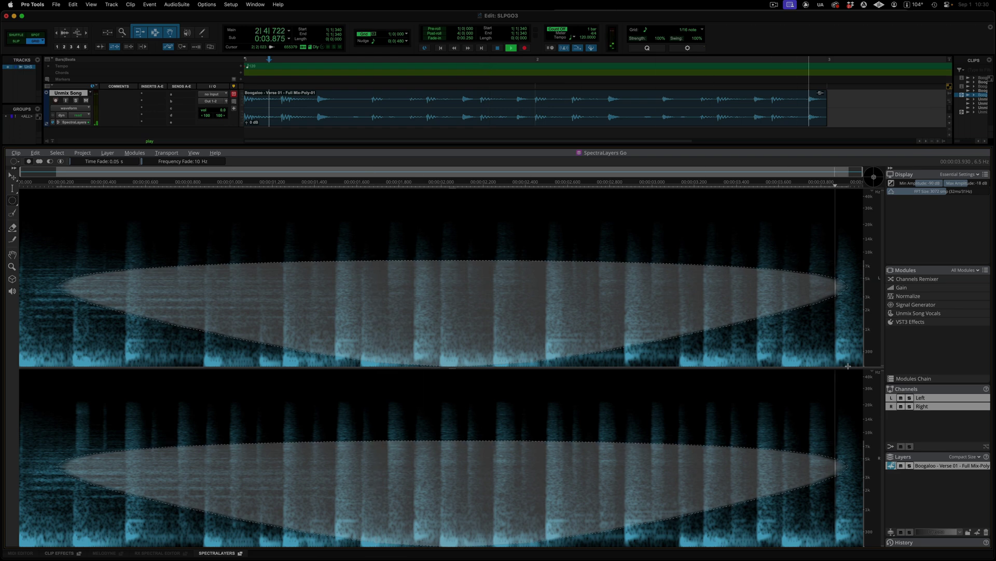
Step: Brush a U-shaped selection over two drum hits and loop-play it
key("b")
mouse_move(135, 245)
left_mouse_down()
mouse_move(130, 365)
mouse_move(290, 353)
mouse_move(291, 236)
left_mouse_up()
key("space")
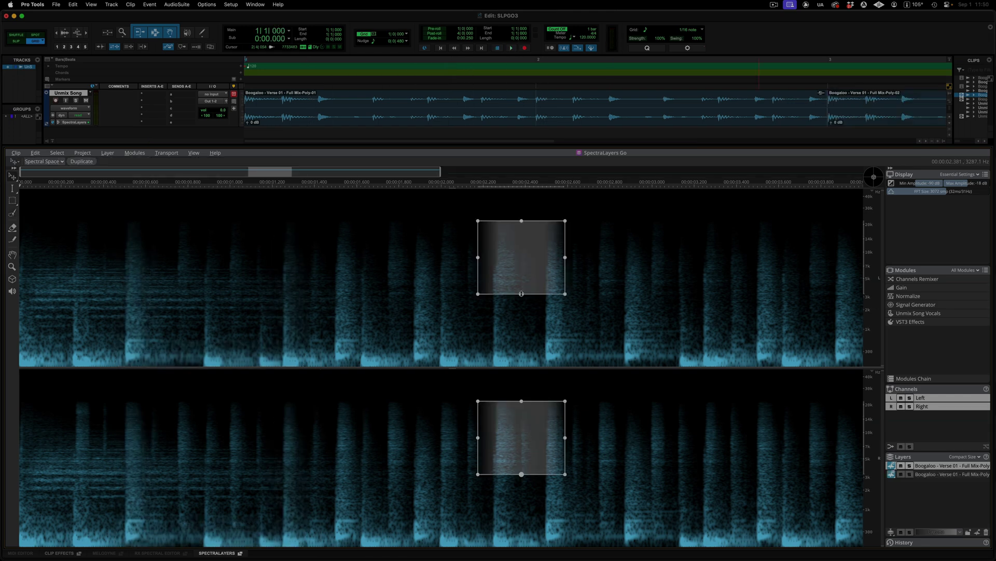
Step: Extend the selection down and outward, then time-stretch the loop layer longer
left_click_drag(522, 294, 521, 366)
left_click_drag(478, 293, 440, 293)
left_click_drag(565, 294, 624, 294)
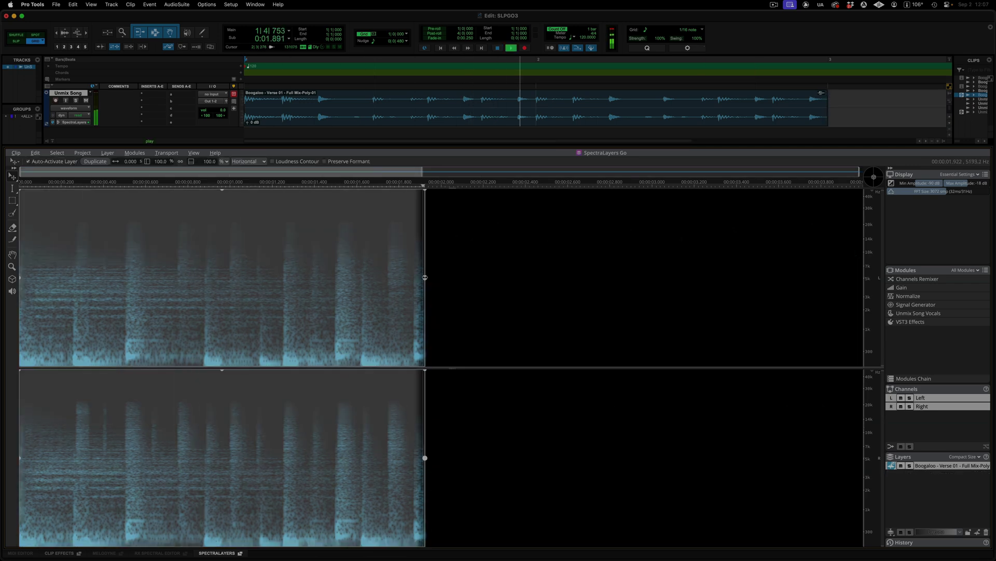
left_click_drag(425, 278, 784, 276)
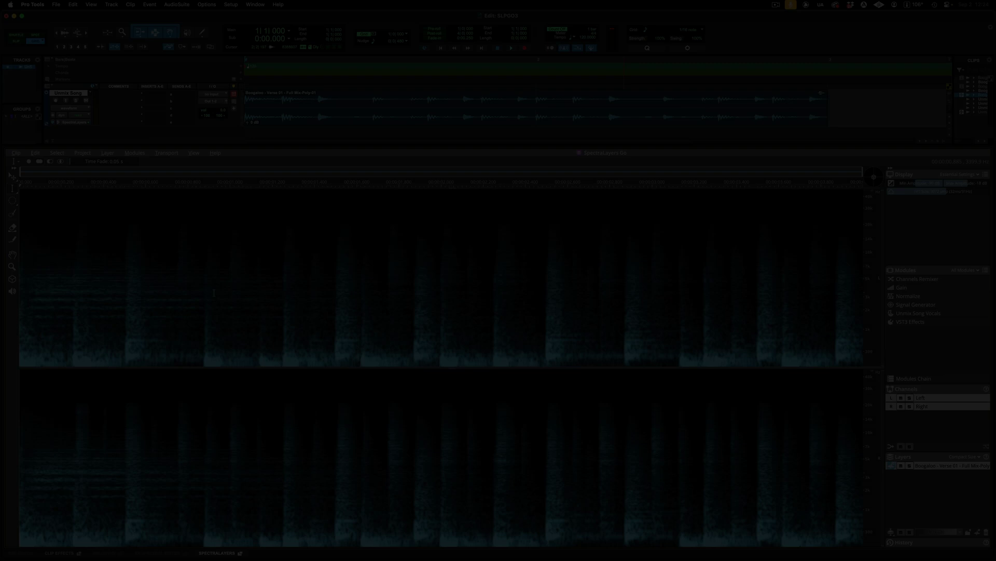
Step: Add time-range, low-band, rectangle, freehand pick-shaped and brushed selections to the spectrogram
left_click_drag(205, 296, 414, 296)
left_click_drag(519, 337, 550, 367)
left_click_drag(519, 282, 579, 333)
left_click_drag(698, 255, 647, 312)
key("b")
mouse_move(805, 238)
left_mouse_down()
mouse_move(754, 293)
mouse_move(792, 300)
mouse_move(813, 282)
mouse_move(807, 250)
mouse_move(773, 287)
left_mouse_up()
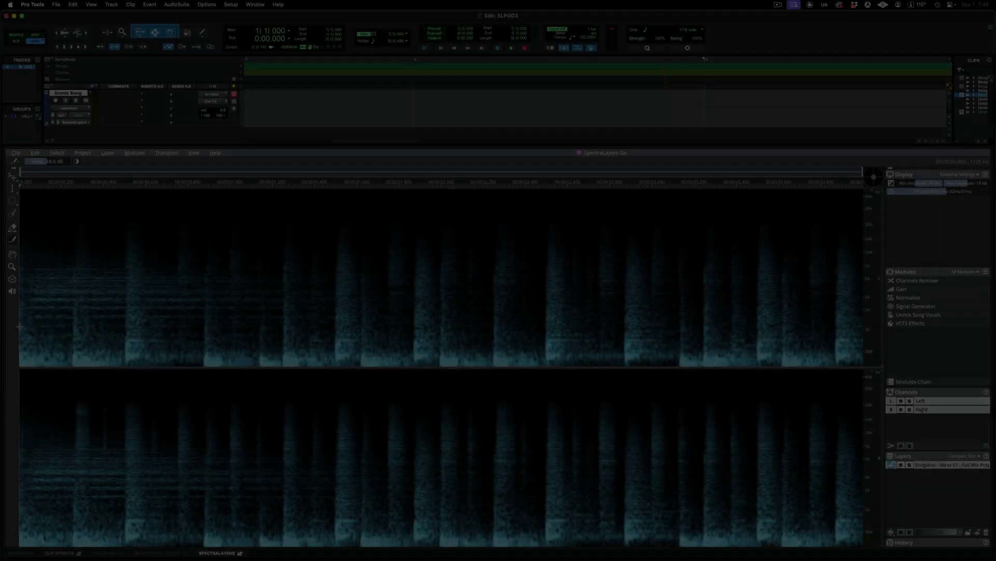
Step: Draw a low tone line from the loop's start to its end and play it
left_click_drag(19, 325, 57, 330)
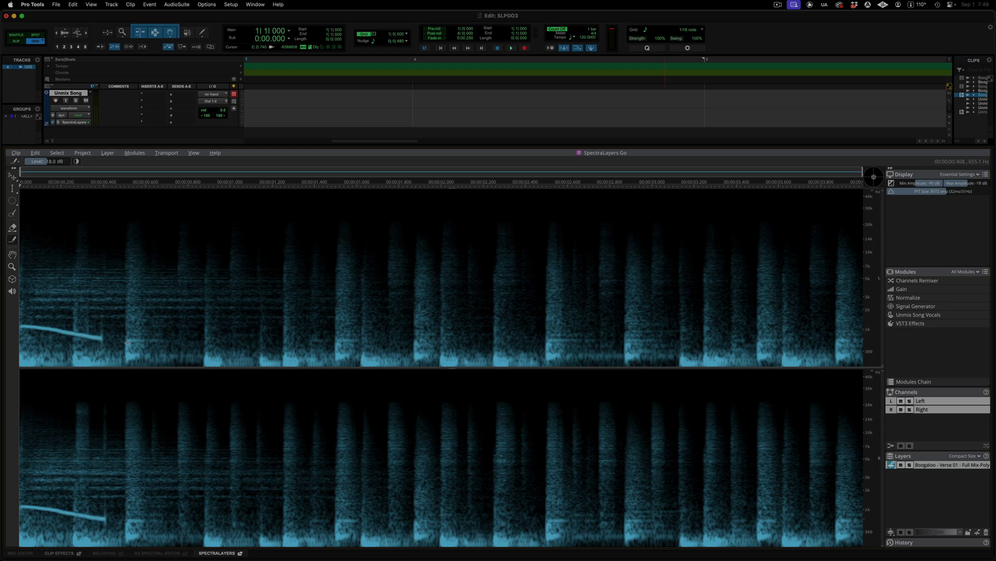
left_click_drag(244, 352, 324, 349)
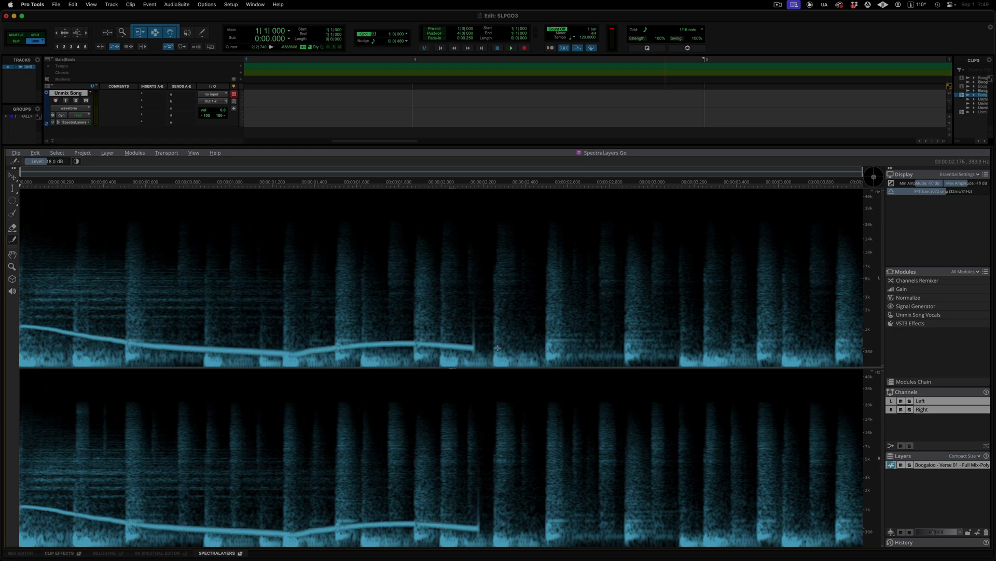
left_click_drag(599, 345, 701, 348)
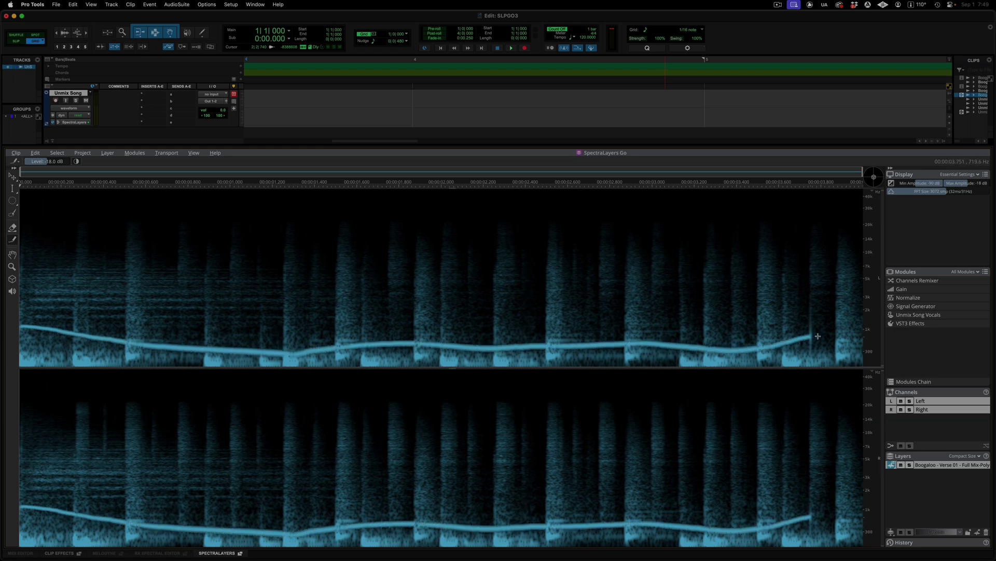
key("space")
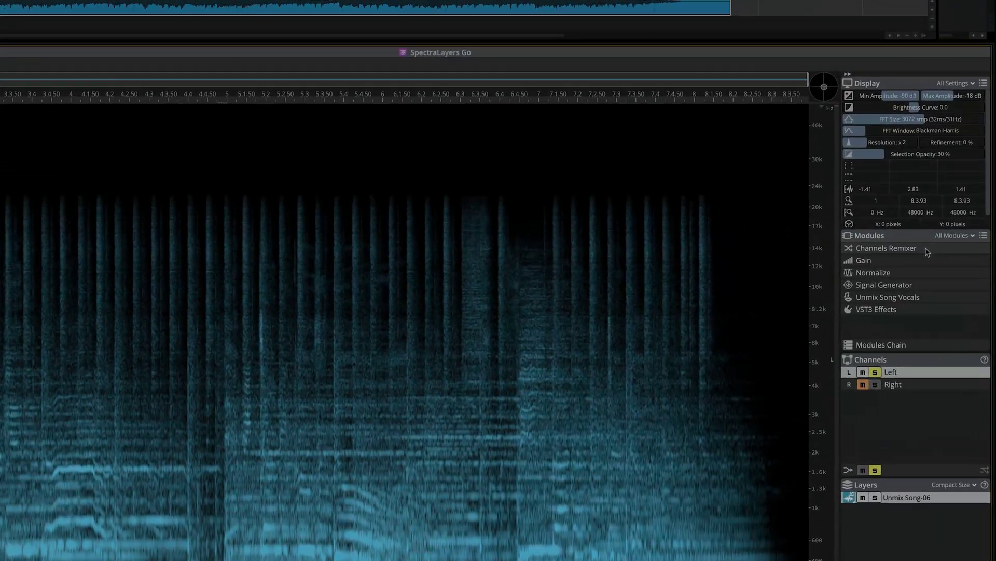
Step: Open the Channels Remixer, Gain, Normalize and Signal Generator module settings in turn
left_click(939, 277)
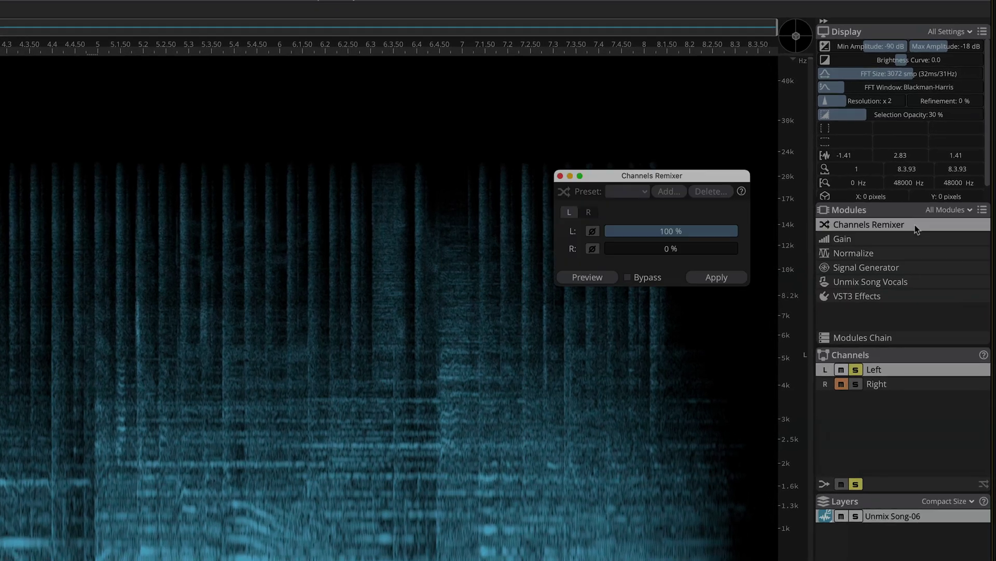
left_click(917, 239)
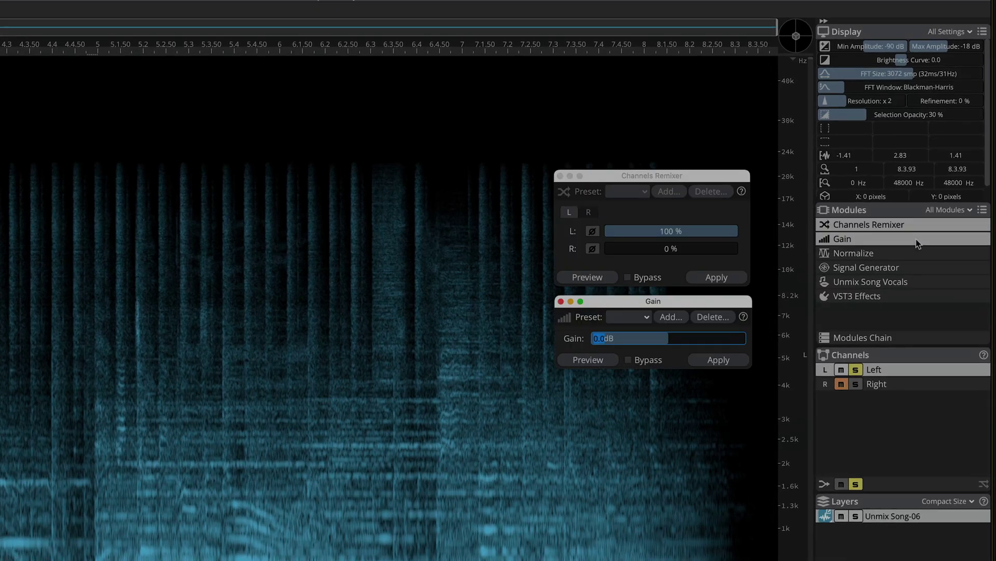
left_click(919, 252)
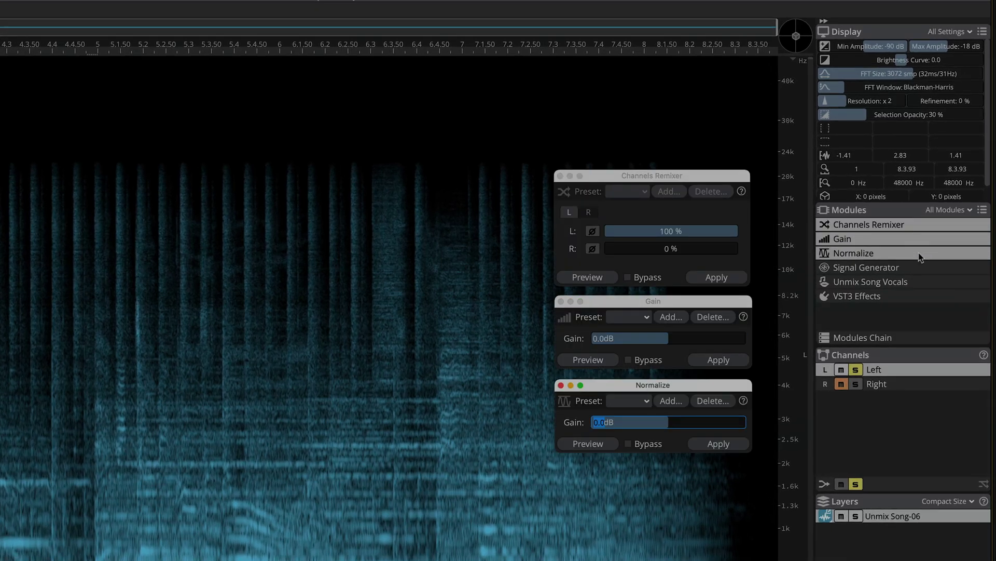
left_click(918, 267)
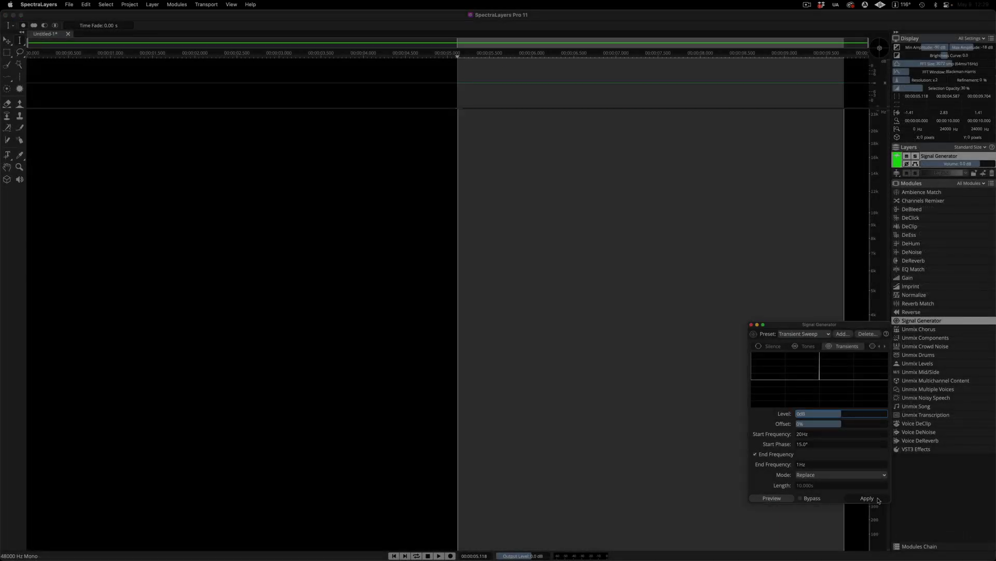
Step: Apply the Transient Sweep preset to the selection and play the result
left_click(878, 500)
key("space")
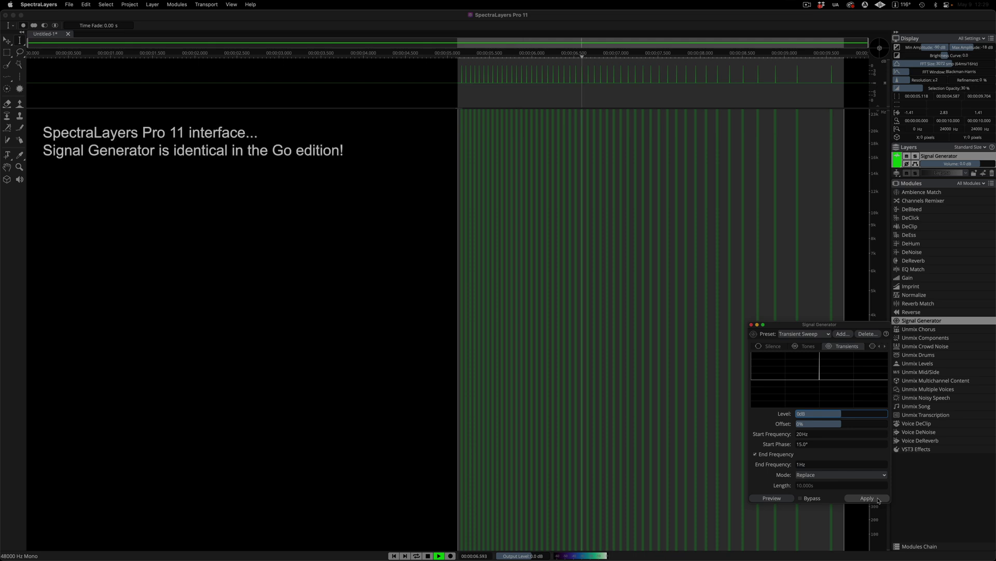